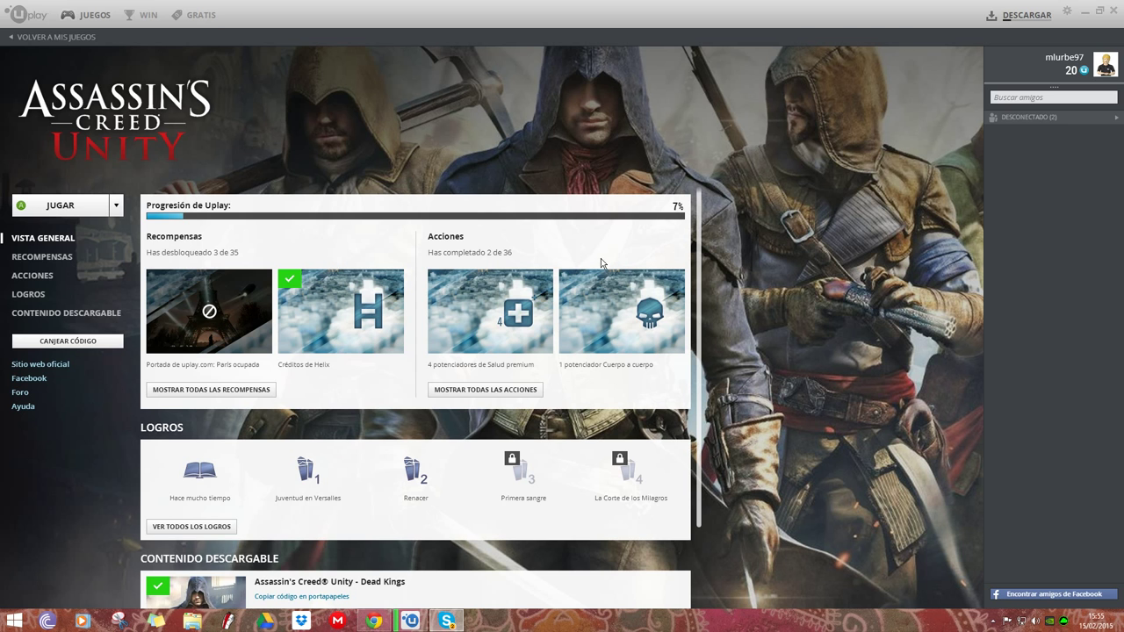
Switch from Uplay to the NVIDIA Control Panel and maximize it on the Configurar SLI, Surround, PhysX page
{"action": "left_click", "coordinate": [1085, 16]}
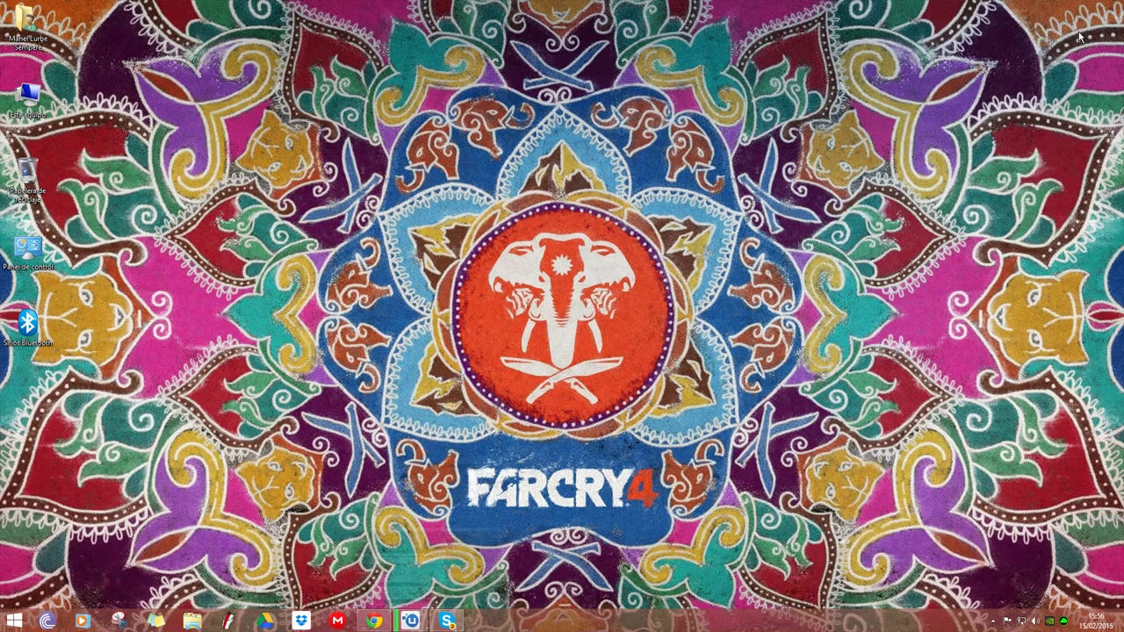
{"action": "right_click", "coordinate": [686, 136]}
{"action": "left_click", "coordinate": [739, 229]}
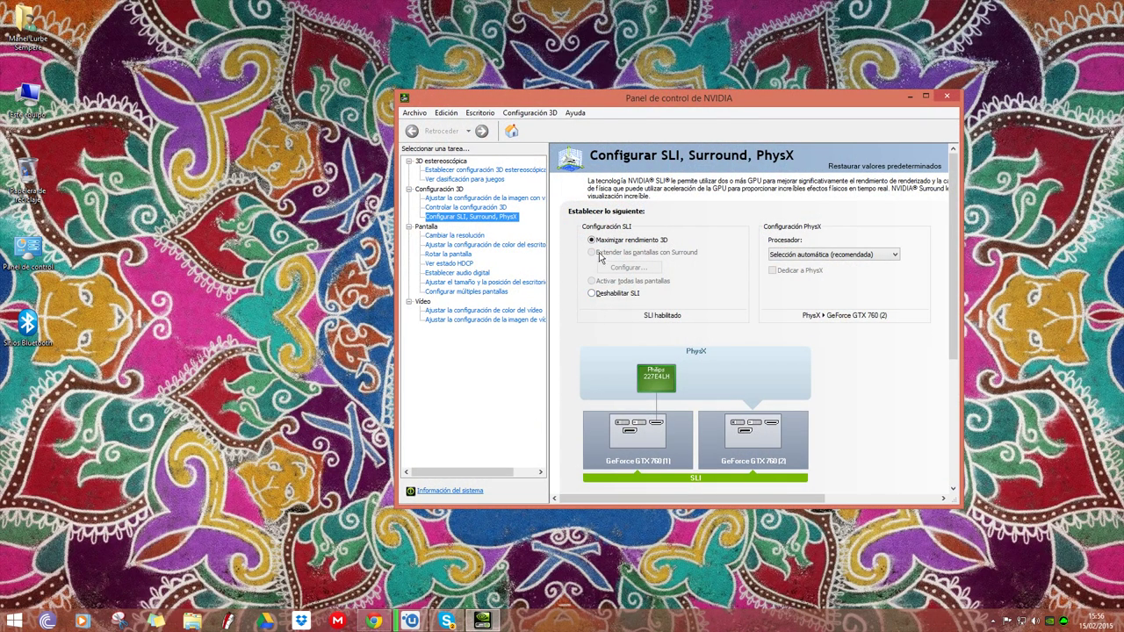
{"action": "left_click", "coordinate": [928, 93]}
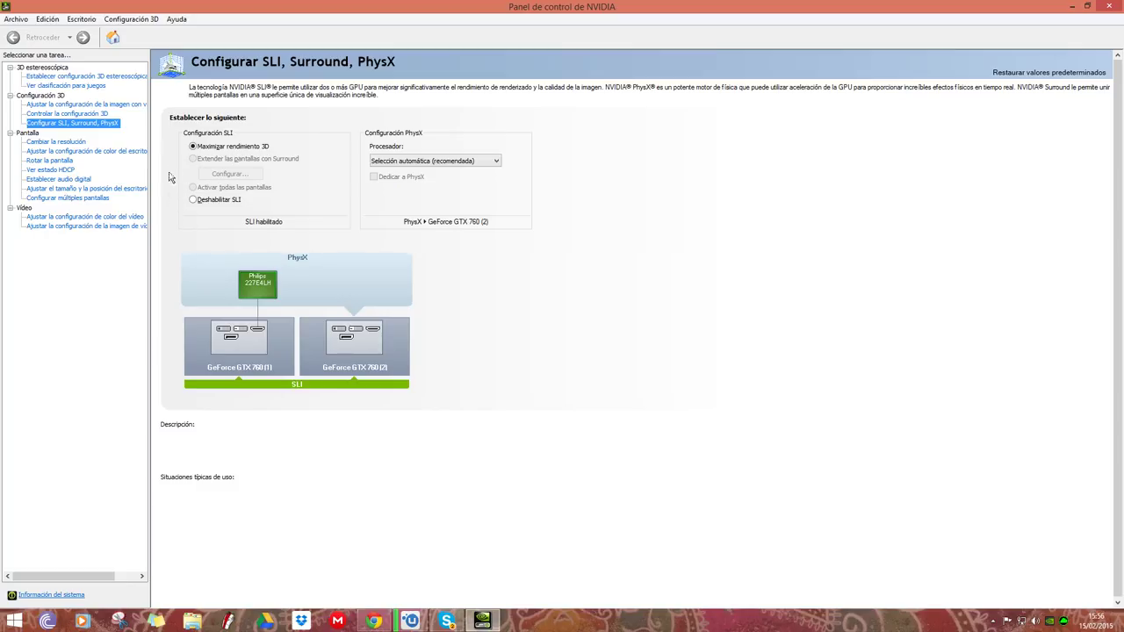
Try to apply the SLI option Maximizar rendimiento 3D after briefly choosing Deshabilitar SLI, and close the control panel
{"action": "mouse_move", "coordinate": [201, 206]}
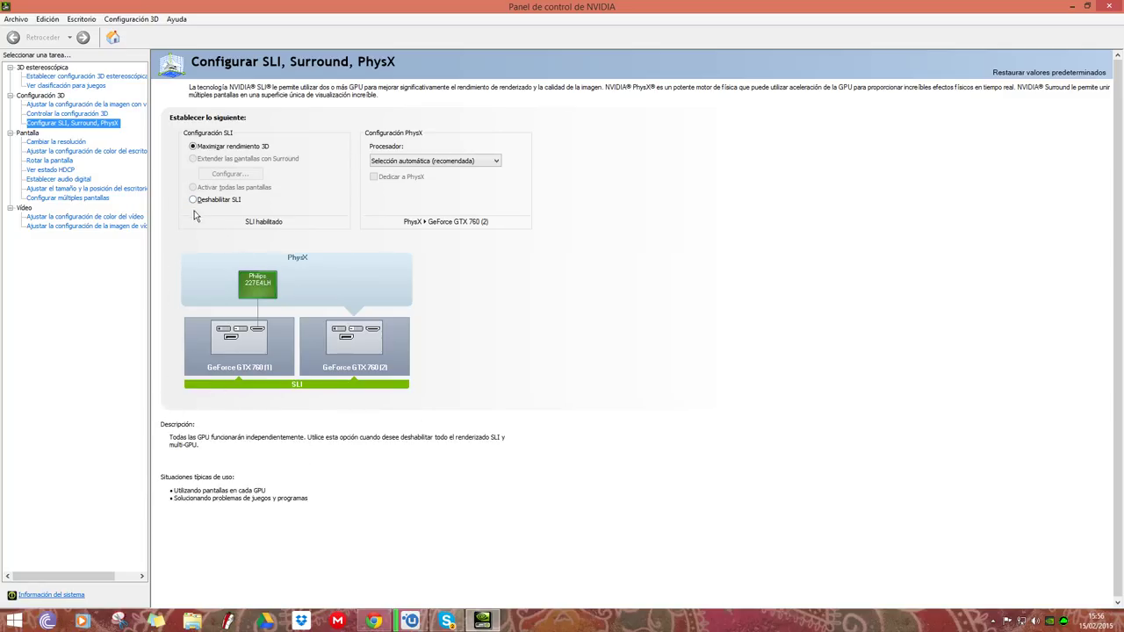
{"action": "left_click", "coordinate": [195, 205]}
{"action": "left_click", "coordinate": [199, 149]}
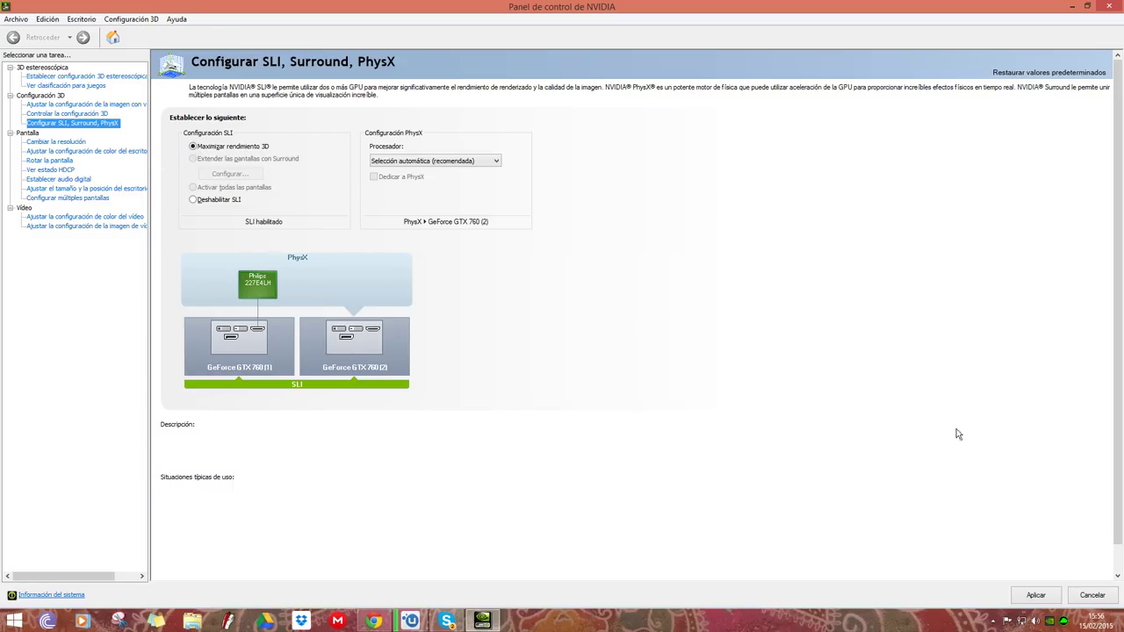
{"action": "left_click", "coordinate": [1037, 595]}
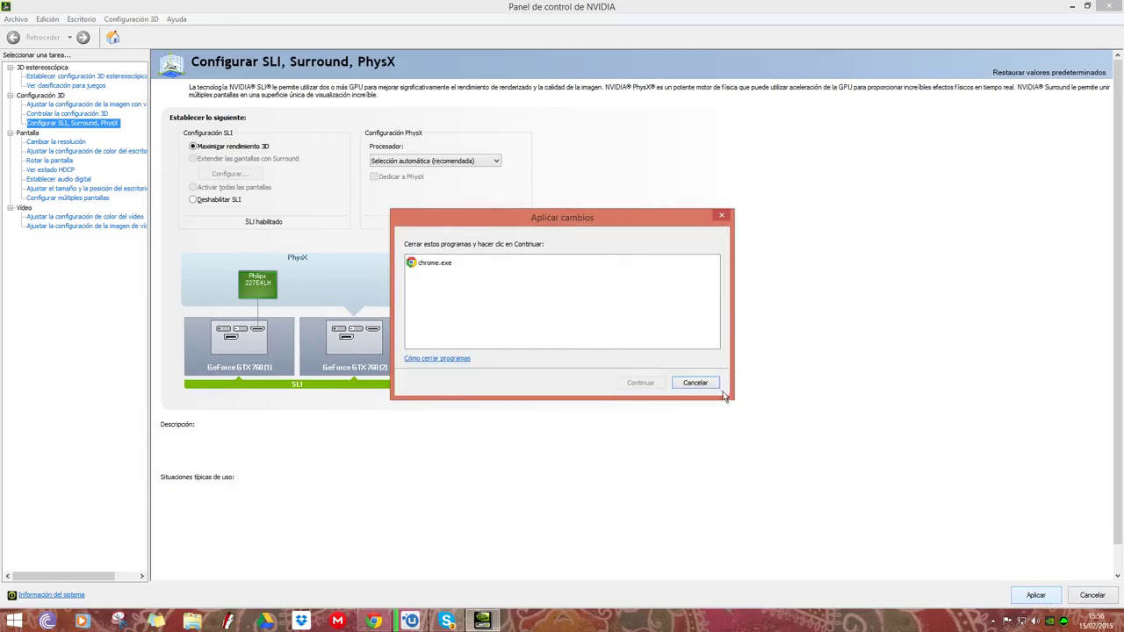
{"action": "left_click", "coordinate": [713, 383]}
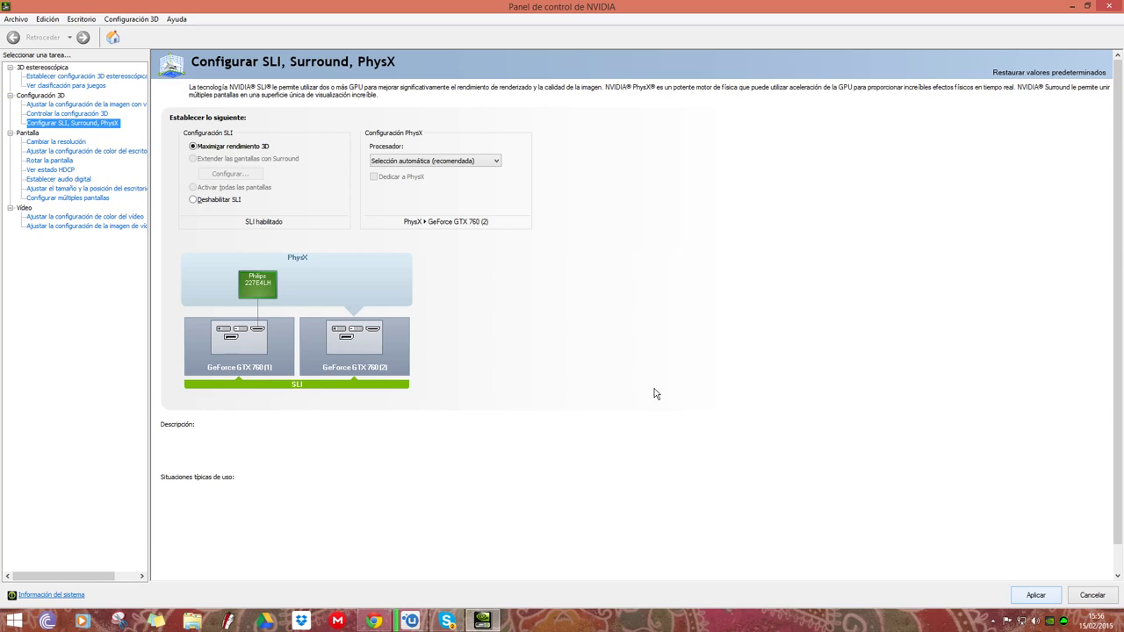
{"action": "left_click", "coordinate": [1109, 6]}
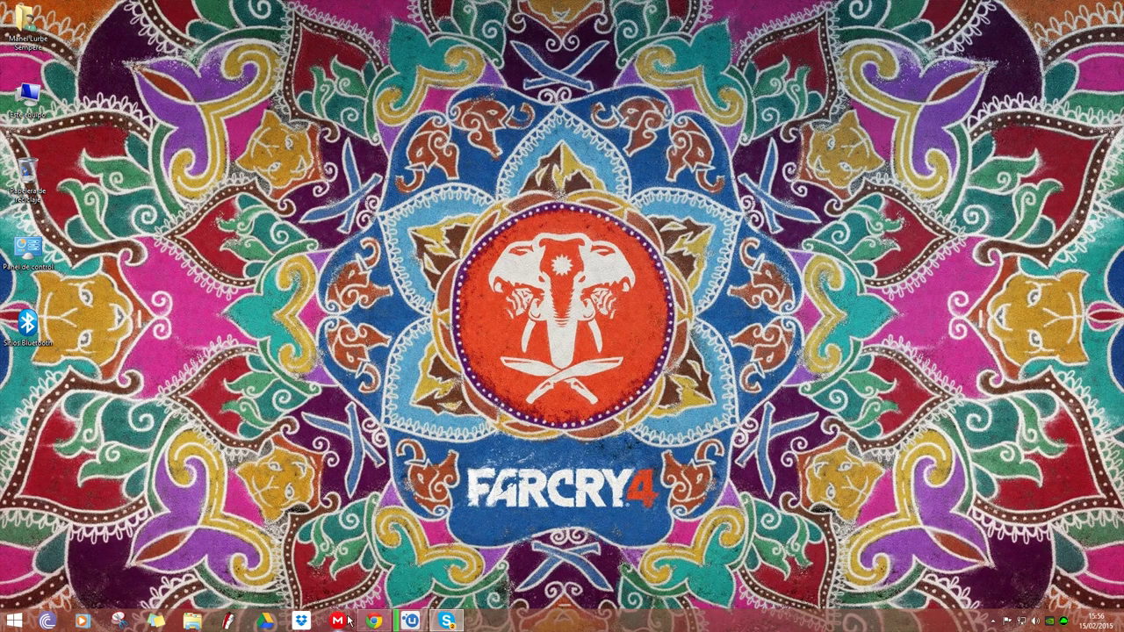
In File Explorer, open the videos folder inside Steam\Uplay\Assassin's Creed Unity on the HDD (J:) drive
{"action": "left_click", "coordinate": [193, 621]}
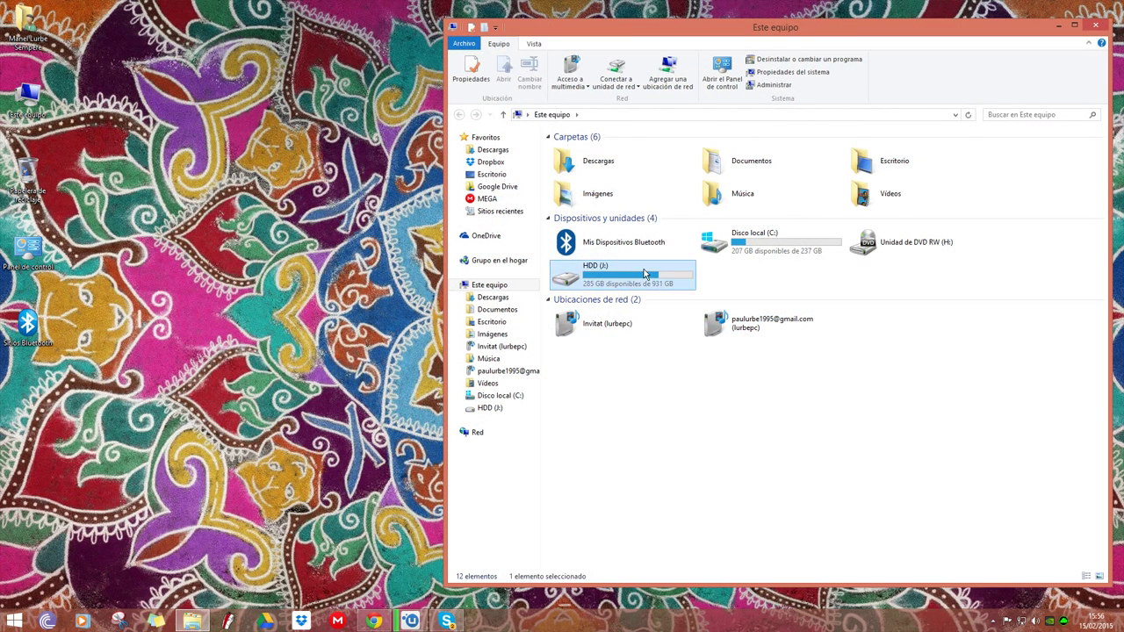
{"action": "double_click", "coordinate": [606, 272]}
{"action": "double_click", "coordinate": [584, 238]}
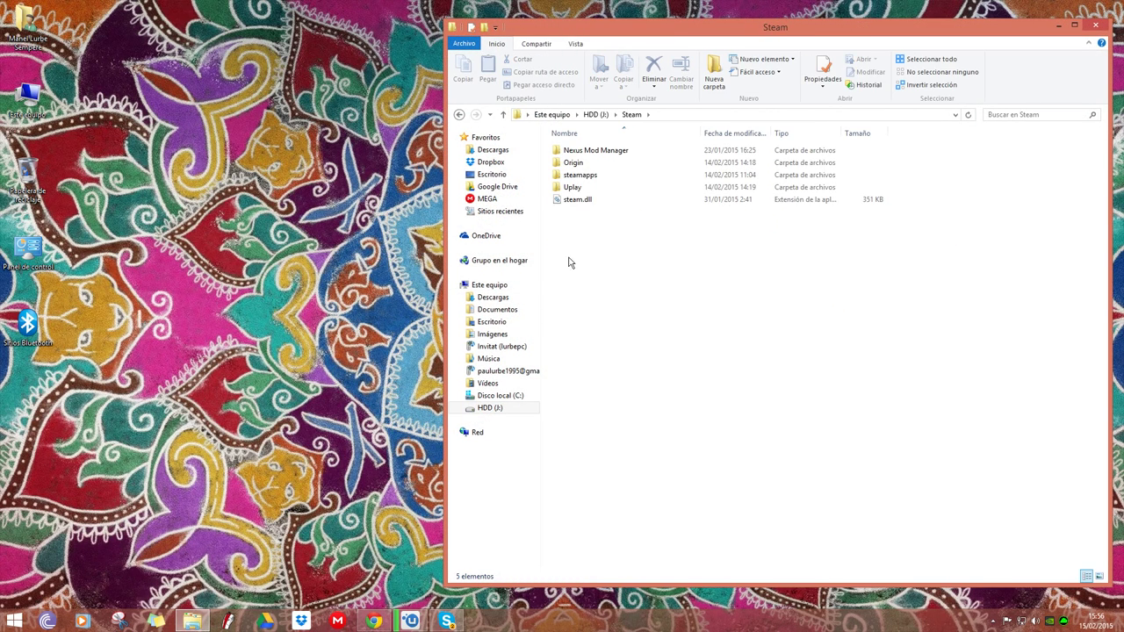
{"action": "double_click", "coordinate": [570, 188]}
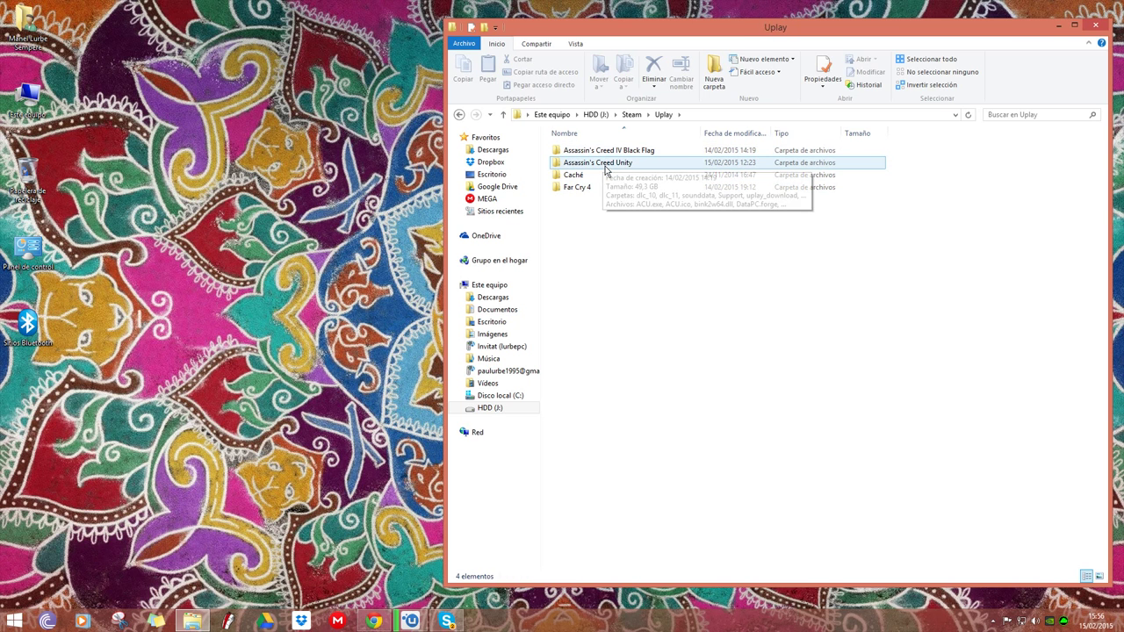
{"action": "double_click", "coordinate": [611, 166]}
{"action": "left_click_drag", "start_coordinate": [918, 29], "coordinate": [591, 2]}
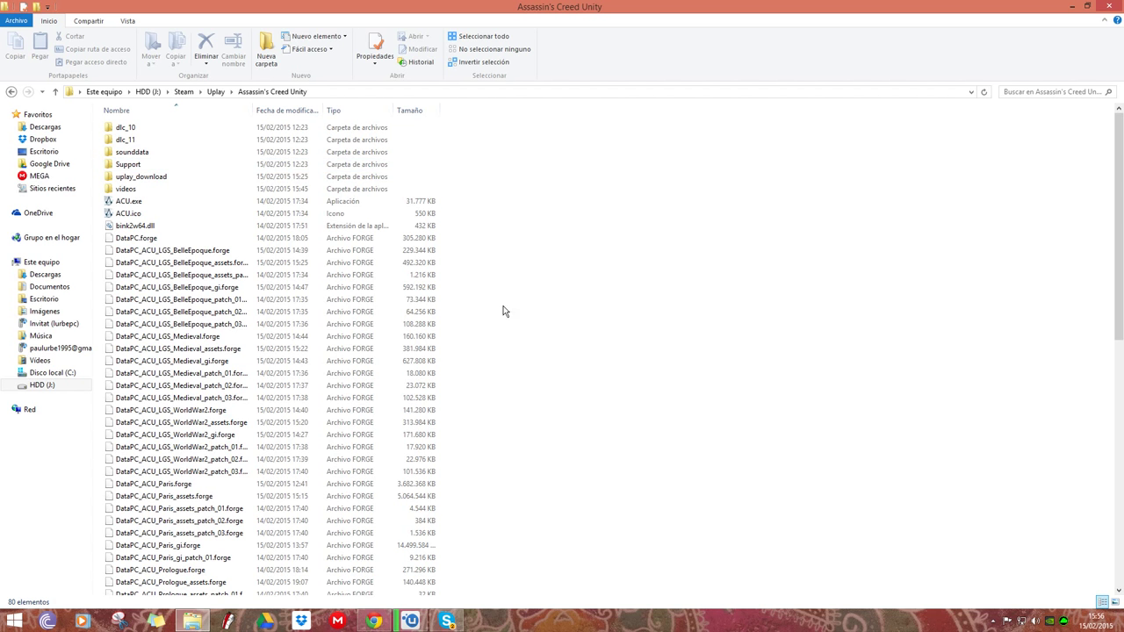
{"action": "scroll", "coordinate": [595, 298], "scroll_direction": "down", "scroll_amount": 13}
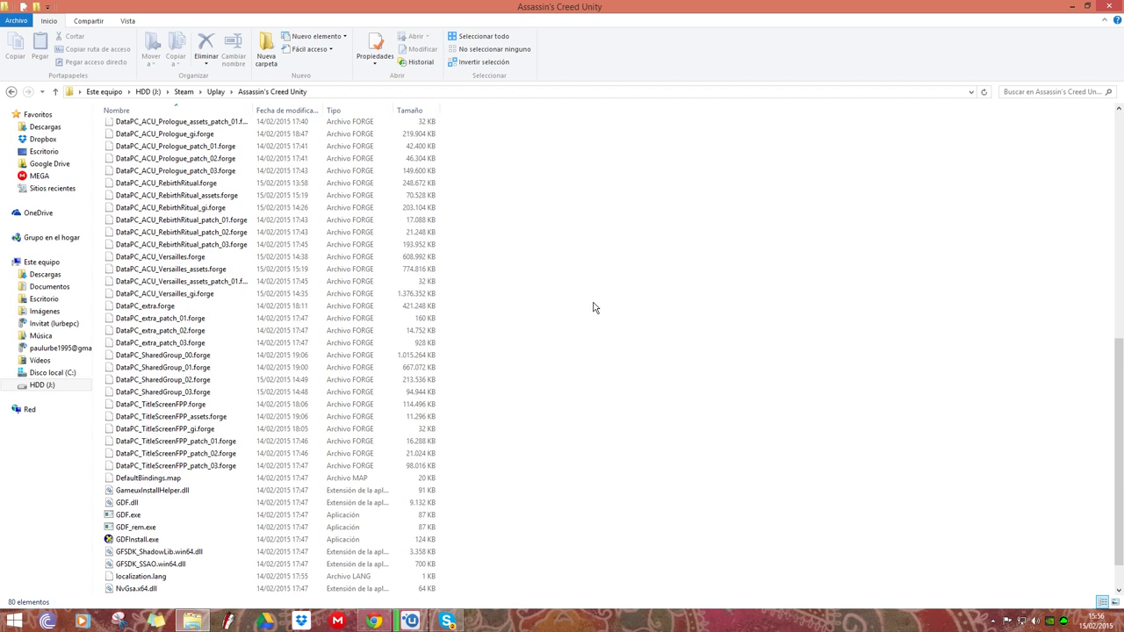
{"action": "scroll", "coordinate": [548, 379], "scroll_direction": "up", "scroll_amount": 6}
{"action": "scroll", "coordinate": [548, 380], "scroll_direction": "up", "scroll_amount": 7}
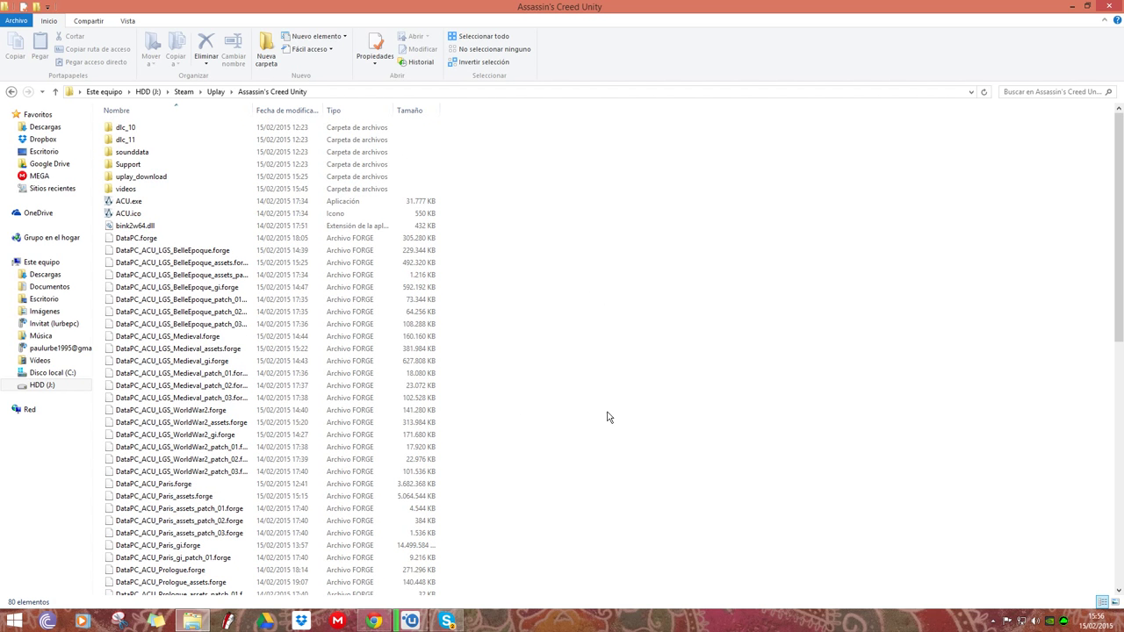
{"action": "double_click", "coordinate": [124, 190]}
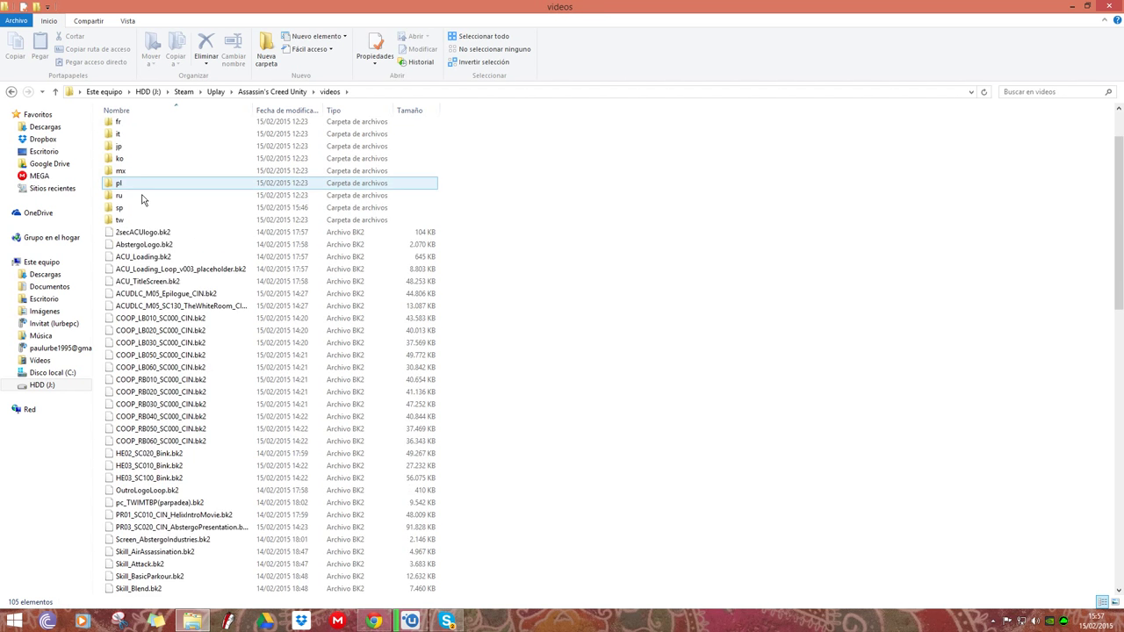
Locate UbisoftLogo(parpadea).bk2 in the videos folder, open its name for editing and leave the edit
{"action": "scroll", "coordinate": [151, 219], "scroll_direction": "down", "scroll_amount": 20}
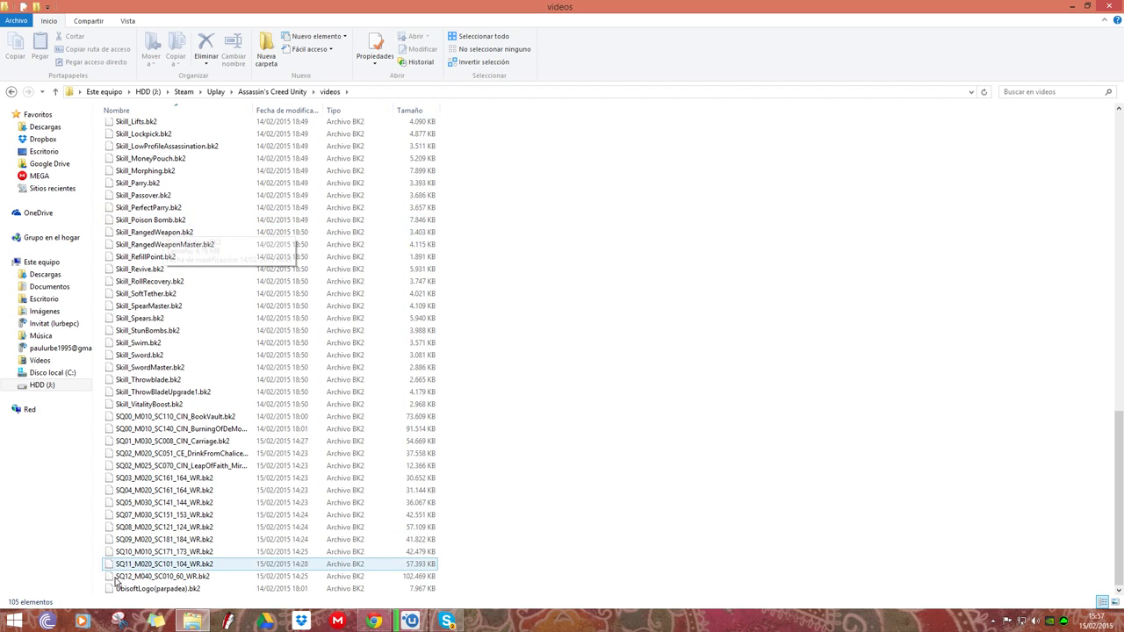
{"action": "left_click_drag", "start_coordinate": [476, 583], "coordinate": [131, 595]}
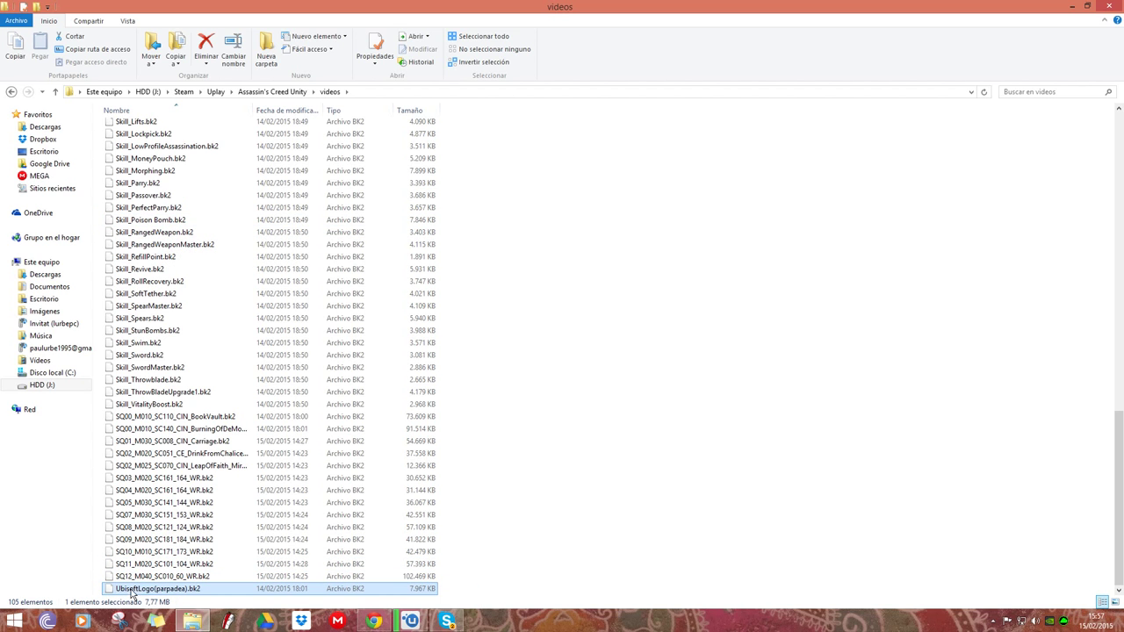
{"action": "left_click", "coordinate": [174, 593]}
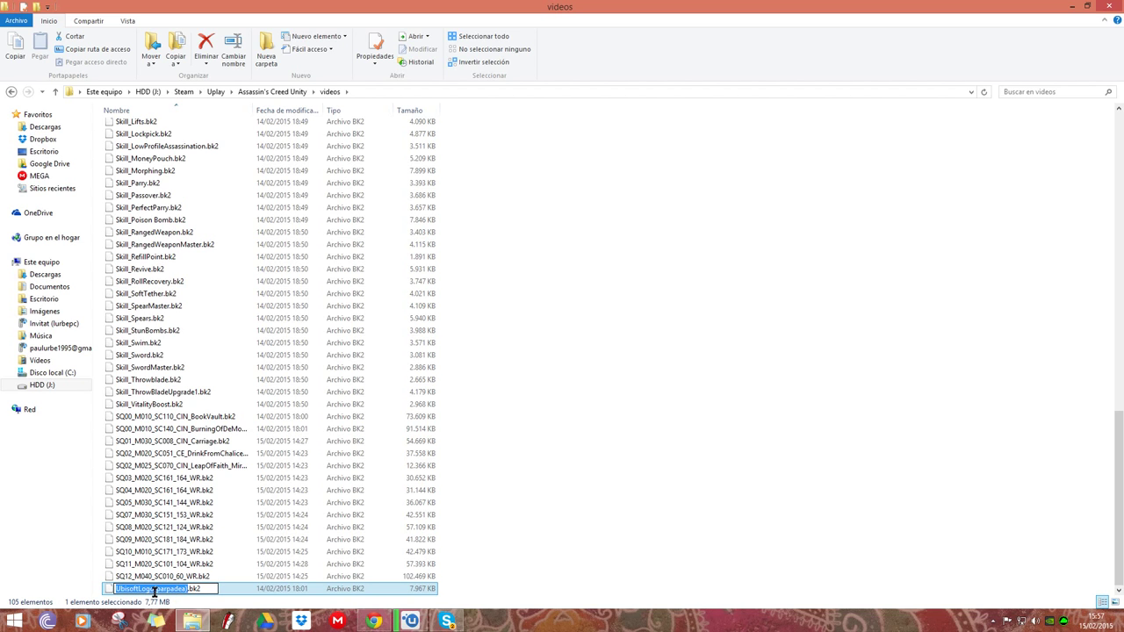
{"action": "left_click", "coordinate": [508, 573]}
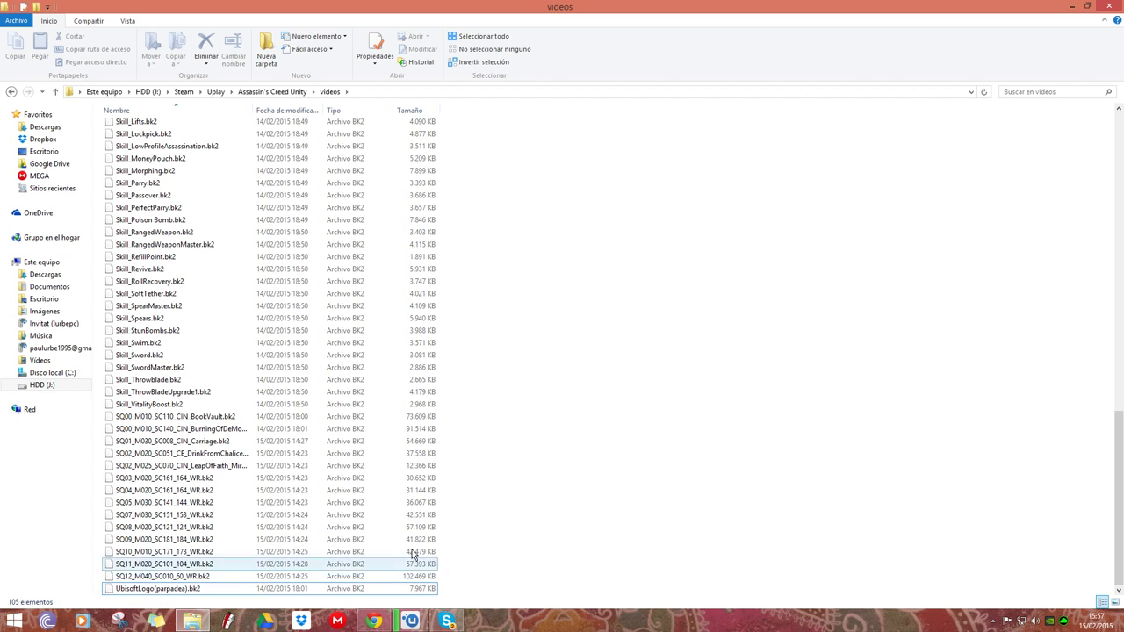
Browse the language folders within the videos folder and open the Spanish one, sp
{"action": "scroll", "coordinate": [618, 396], "scroll_direction": "up", "scroll_amount": 8}
{"action": "scroll", "coordinate": [618, 395], "scroll_direction": "up", "scroll_amount": 10}
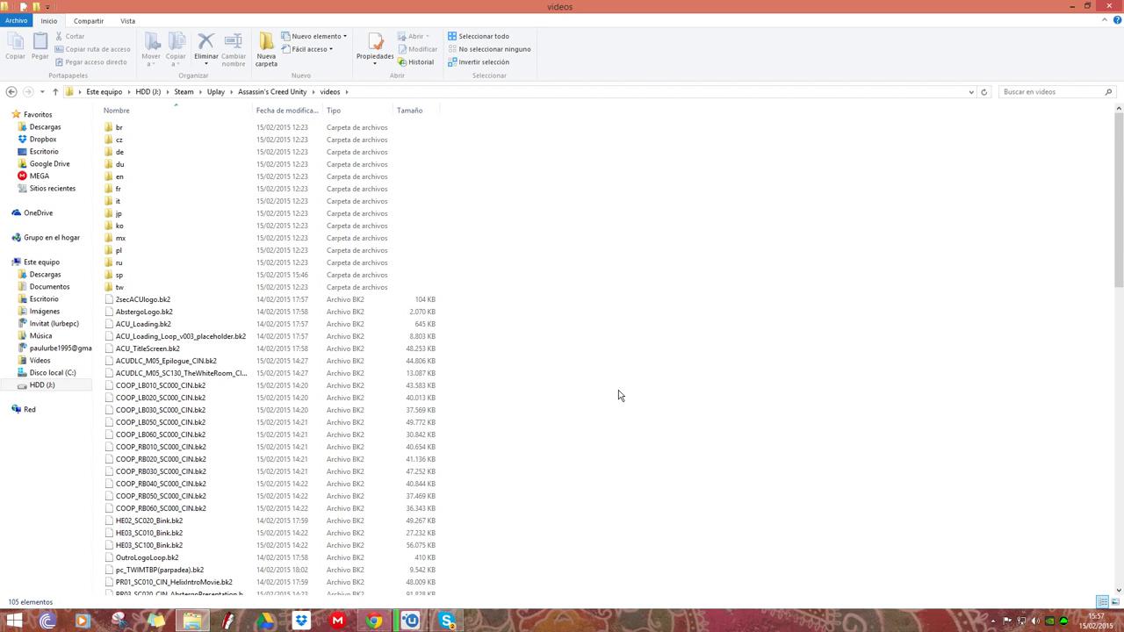
{"action": "scroll", "coordinate": [606, 390], "scroll_direction": "down", "scroll_amount": 12}
{"action": "scroll", "coordinate": [606, 390], "scroll_direction": "down", "scroll_amount": 7}
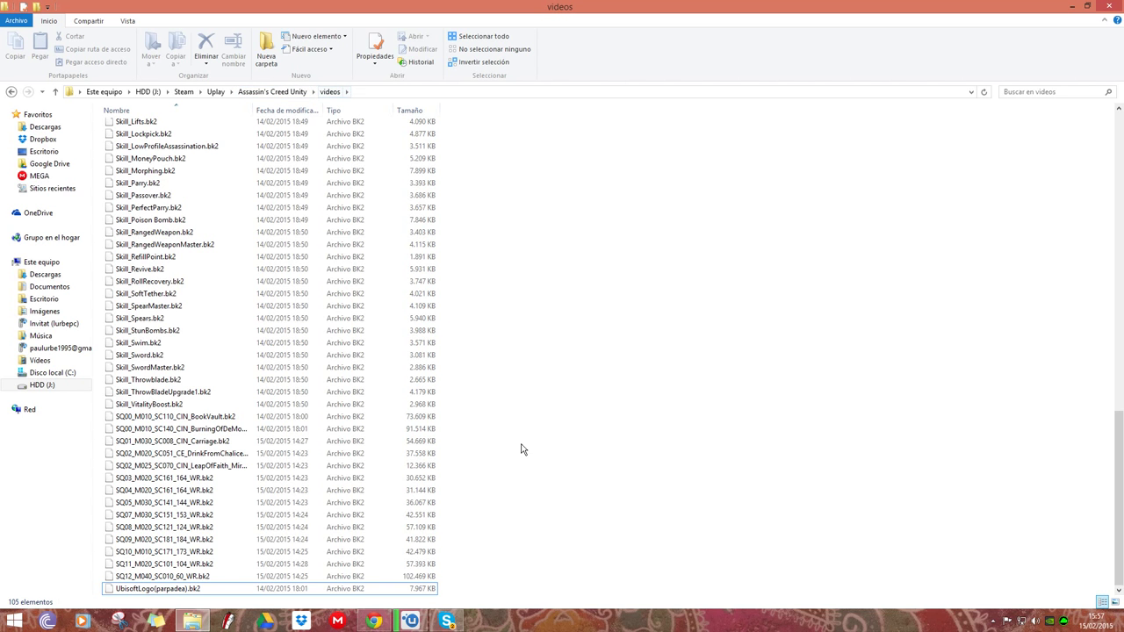
{"action": "scroll", "coordinate": [605, 296], "scroll_direction": "up", "scroll_amount": 20}
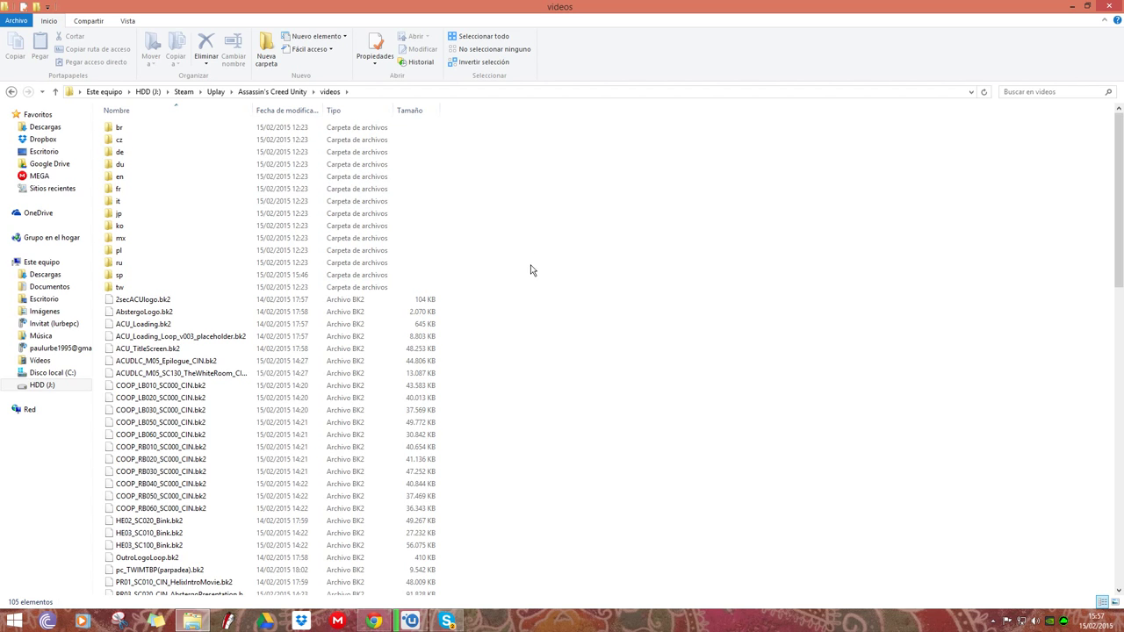
{"action": "left_click_drag", "start_coordinate": [521, 266], "coordinate": [420, 235]}
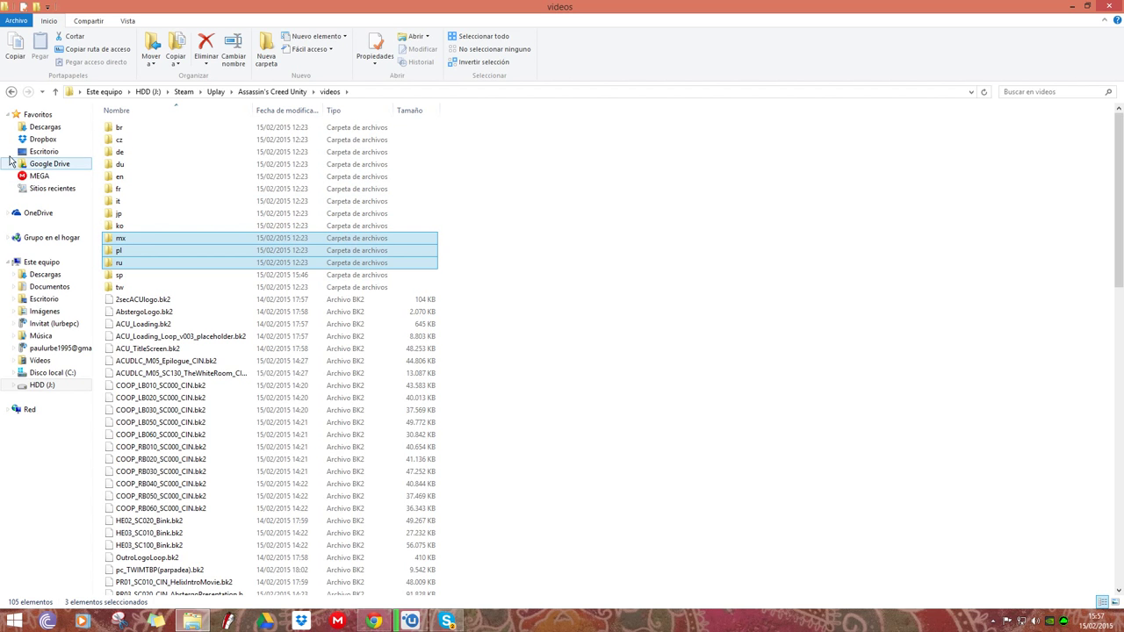
{"action": "left_click", "coordinate": [133, 177]}
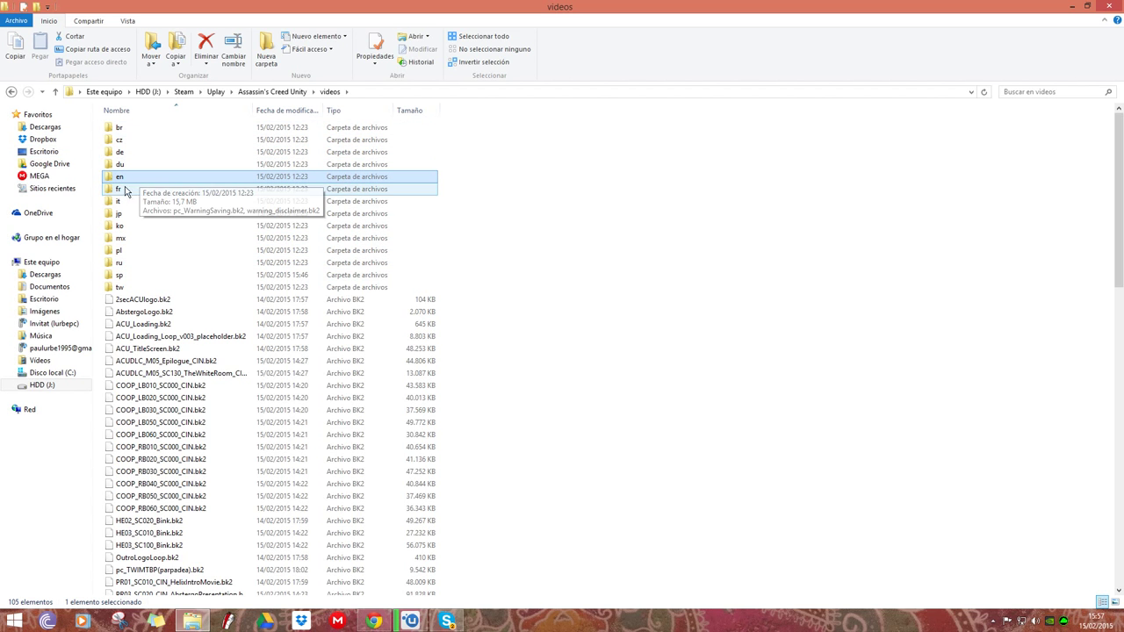
{"action": "left_click", "coordinate": [114, 189]}
{"action": "left_click", "coordinate": [118, 277]}
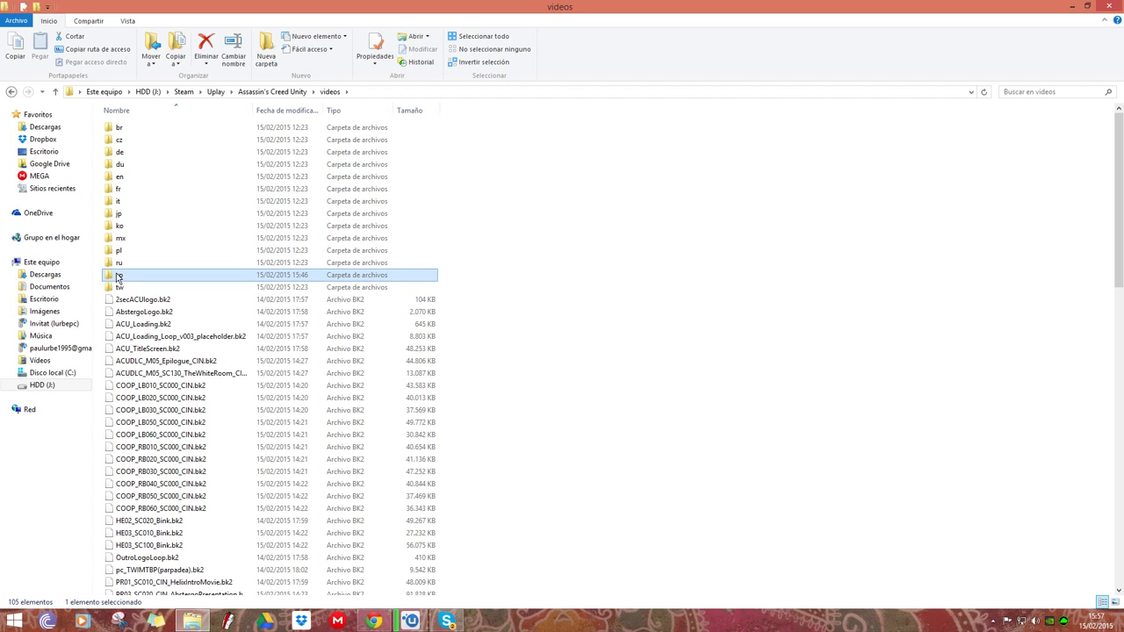
{"action": "left_click", "coordinate": [119, 262]}
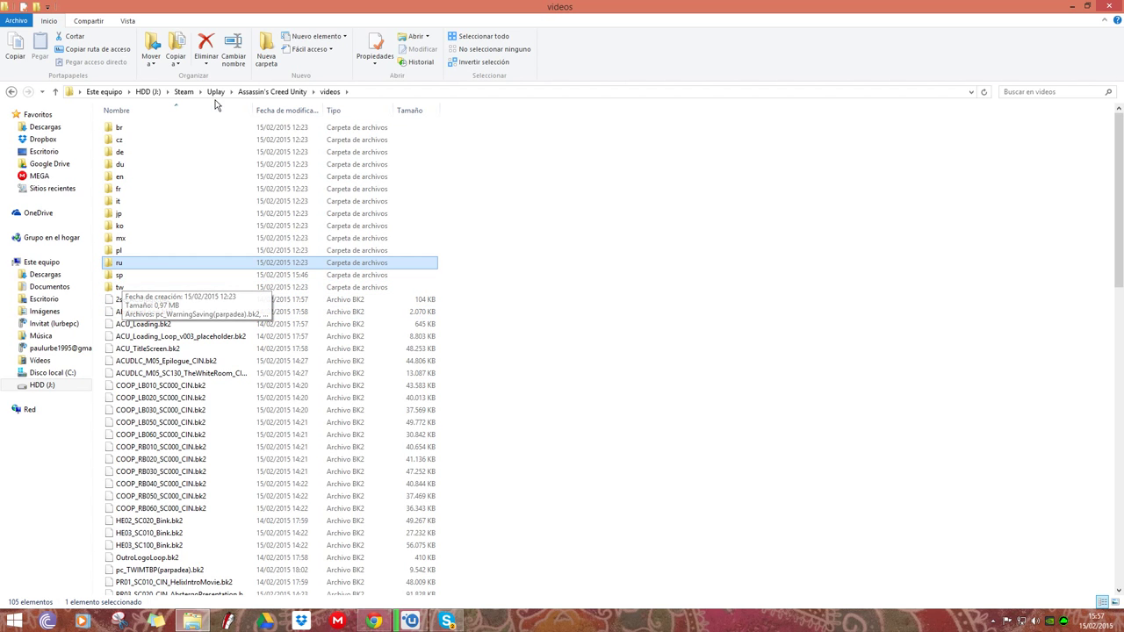
{"action": "double_click", "coordinate": [114, 277]}
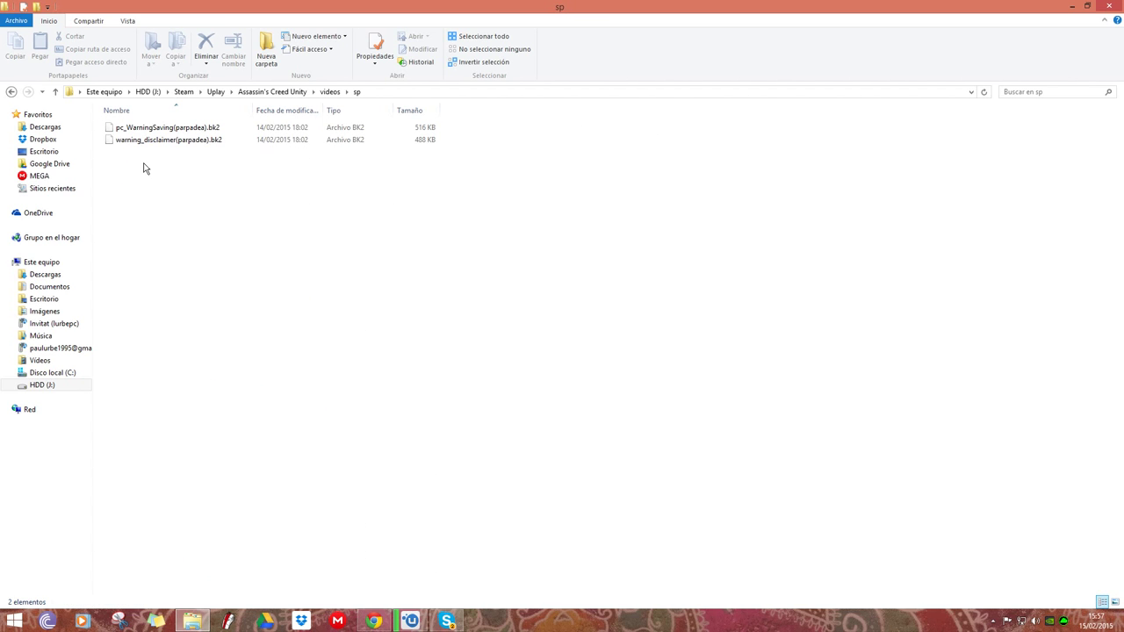
Examine the names of pc_WarningSaving(parpadea).bk2 and warning_disclaimer(parpadea).bk2 in the sp folder, and close File Explorer
{"action": "left_click_drag", "start_coordinate": [121, 172], "coordinate": [156, 118]}
{"action": "left_click_drag", "start_coordinate": [156, 237], "coordinate": [168, 116]}
{"action": "left_click_drag", "start_coordinate": [203, 265], "coordinate": [190, 111]}
{"action": "left_click", "coordinate": [194, 206]}
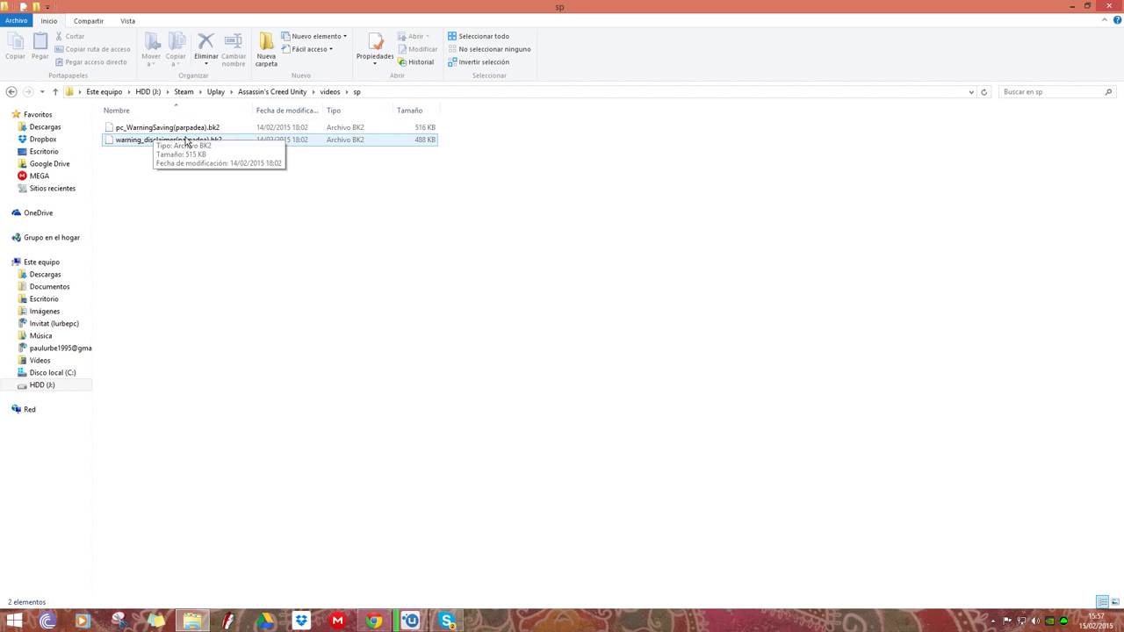
{"action": "left_click_drag", "start_coordinate": [193, 201], "coordinate": [192, 79]}
{"action": "left_click", "coordinate": [213, 221]}
{"action": "left_click_drag", "start_coordinate": [214, 221], "coordinate": [165, 112]}
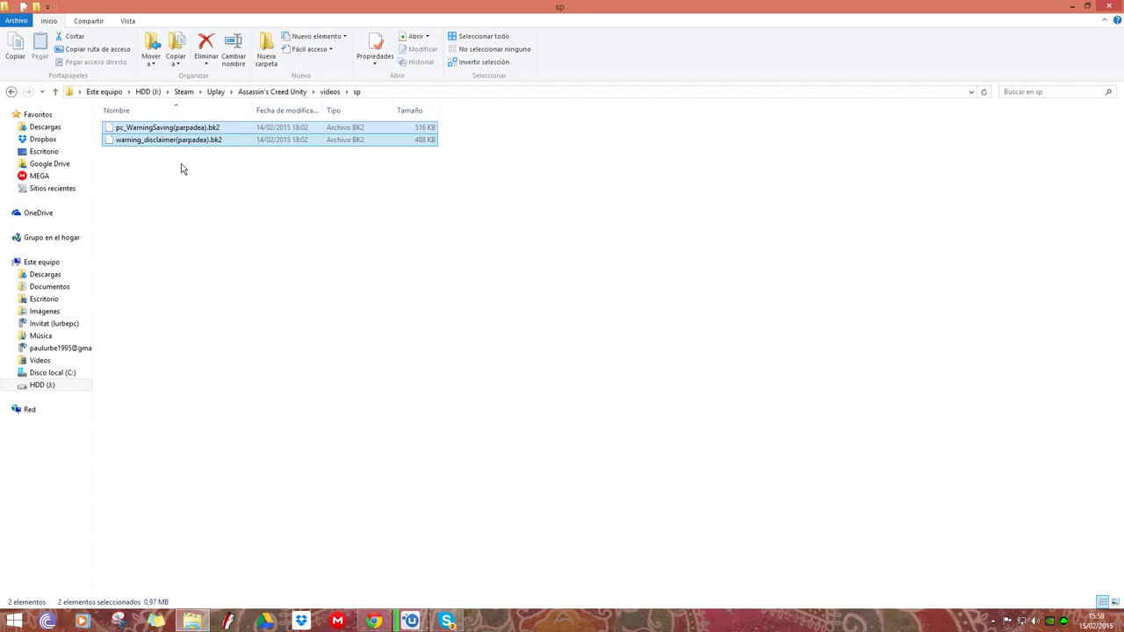
{"action": "left_click", "coordinate": [284, 193]}
{"action": "left_click_drag", "start_coordinate": [283, 193], "coordinate": [155, 121]}
{"action": "left_click", "coordinate": [226, 208]}
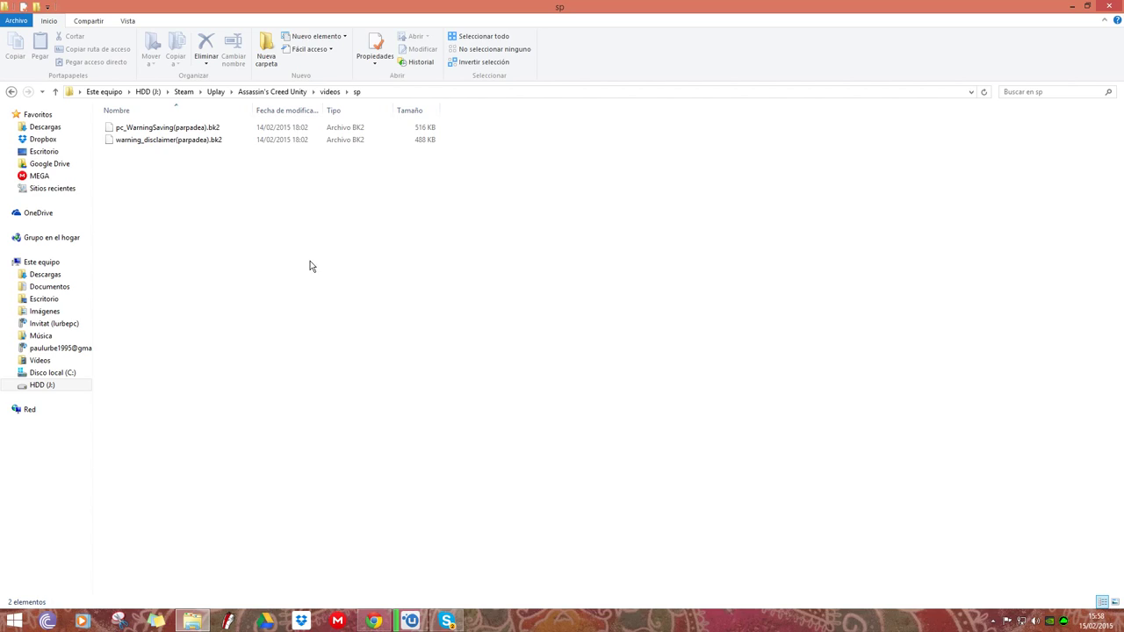
{"action": "left_click", "coordinate": [1112, 6]}
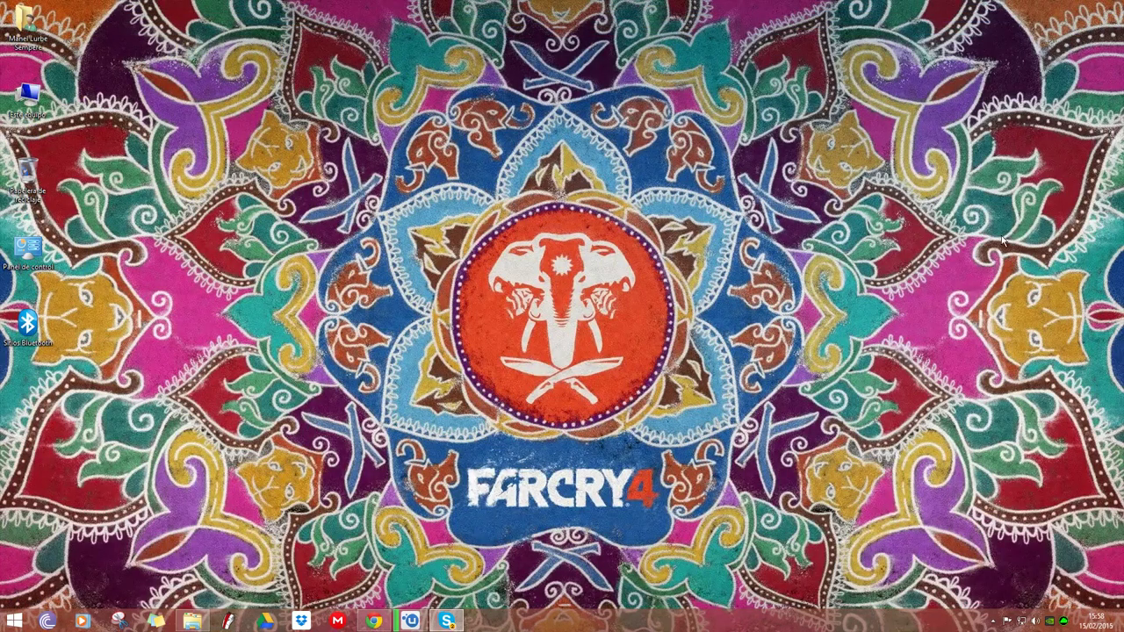
Switch to Uplay, launch Assassin's Creed Unity, allow Uplay Service to make changes, and continue past the title screen
{"action": "left_click", "coordinate": [411, 621]}
{"action": "left_click", "coordinate": [45, 213]}
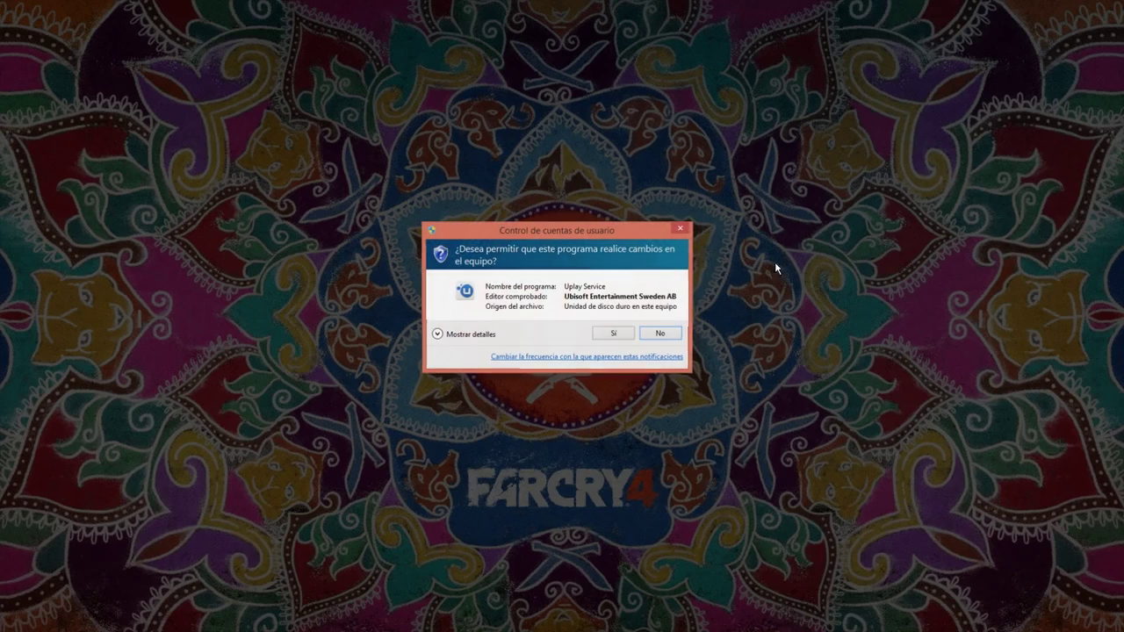
{"action": "left_click", "coordinate": [605, 332]}
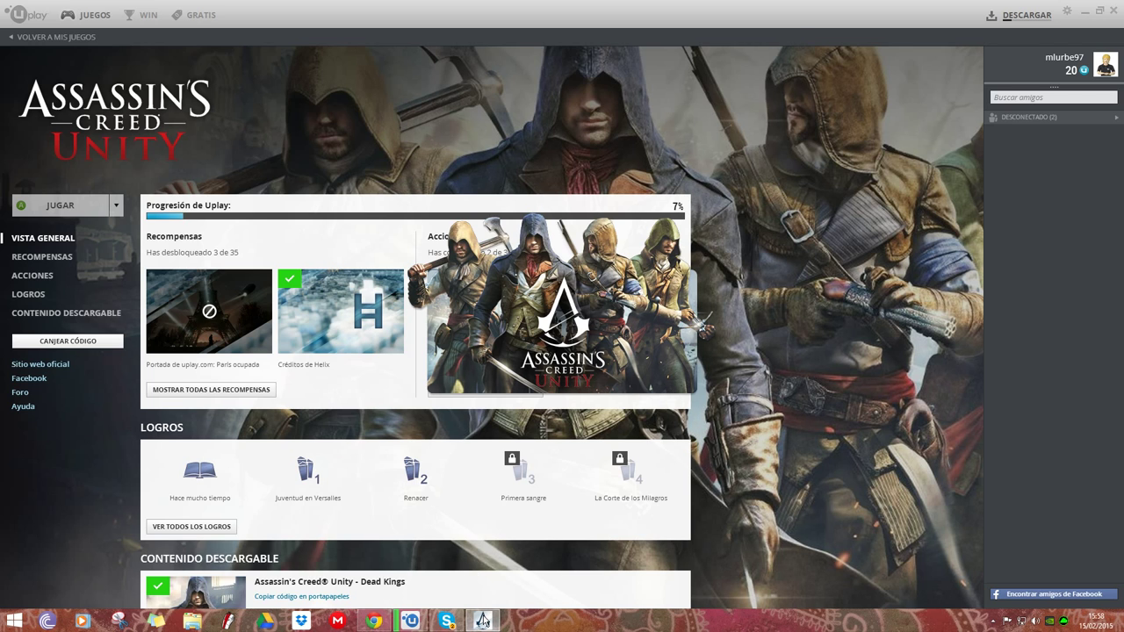
{"action": "mouse_move", "coordinate": [482, 620]}
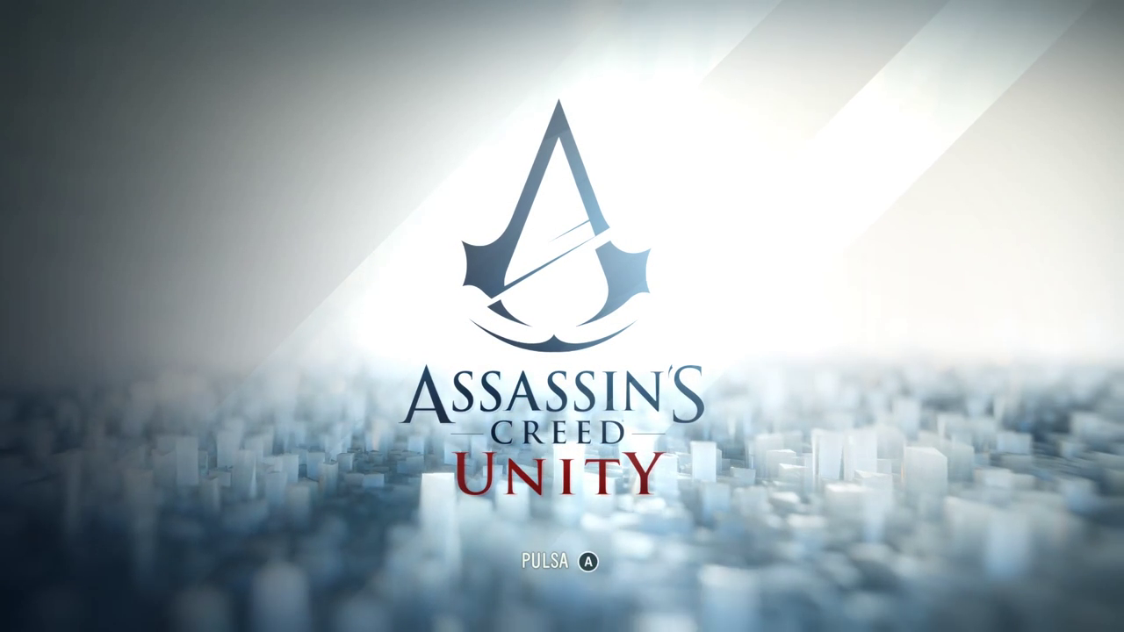
{"action": "key", "text": "Return"}
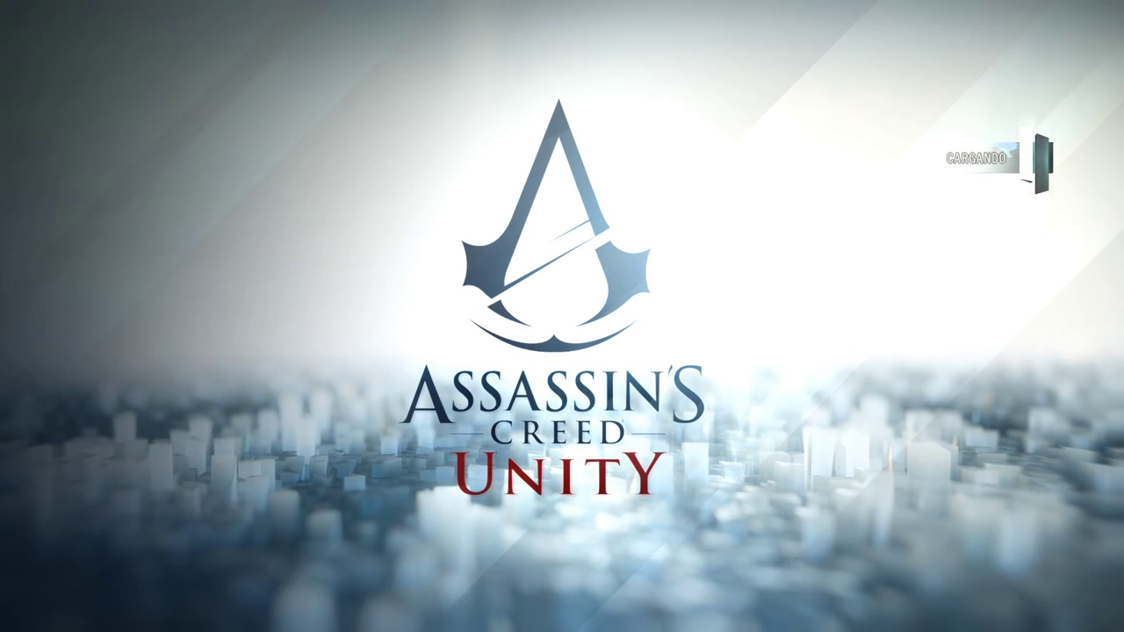
Open the options page from the main menu and look through its first categories as far as Controles
{"action": "key", "text": "Down"}
{"action": "key", "text": "Down"}
{"action": "key", "text": "Down"}
{"action": "key", "text": "Return"}
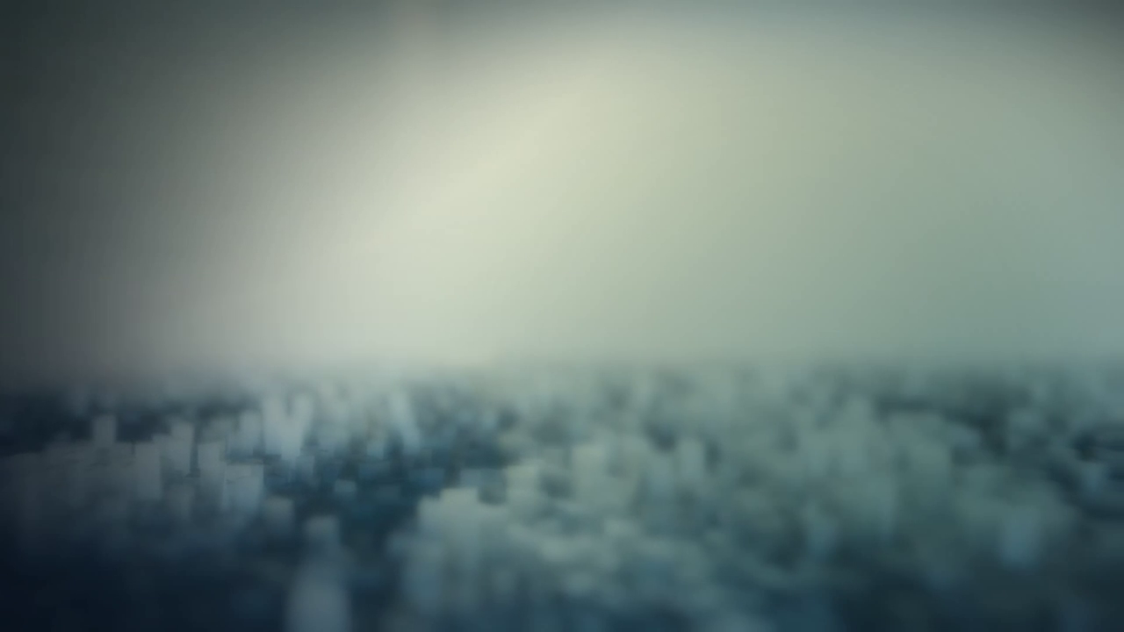
{"action": "key", "text": "Down"}
{"action": "key", "text": "Down"}
{"action": "key", "text": "Down"}
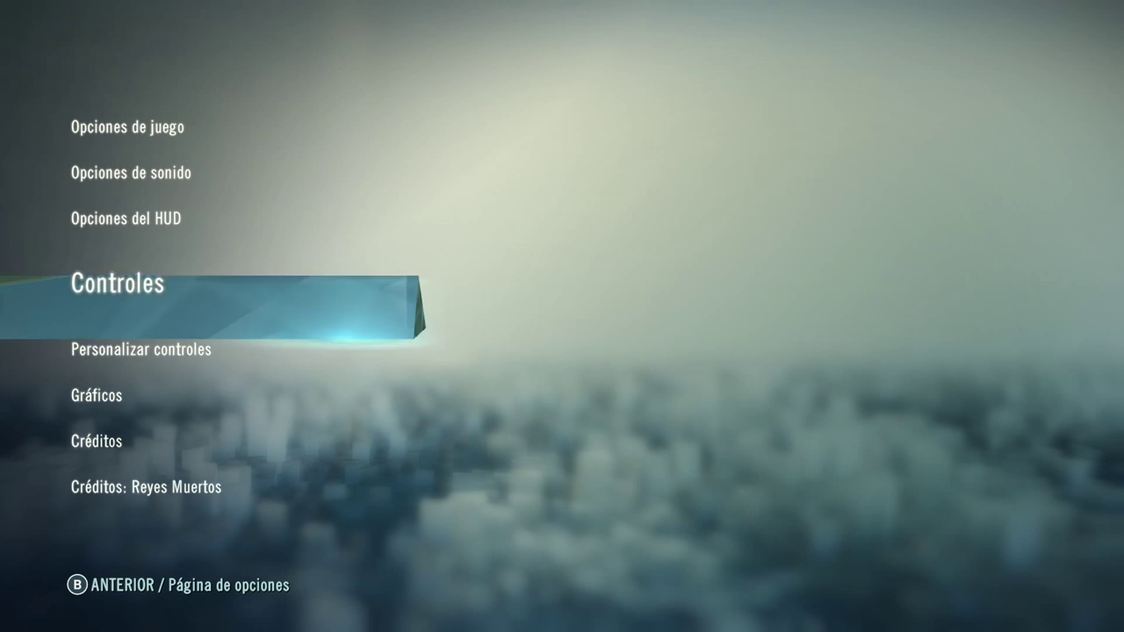
Look over the remaining option categories and open the sound options, Opciones de sonido
{"action": "key", "text": "Down"}
{"action": "key", "text": "Down"}
{"action": "key", "text": "Down"}
{"action": "key", "text": "Up"}
{"action": "key", "text": "Up"}
{"action": "key", "text": "Up"}
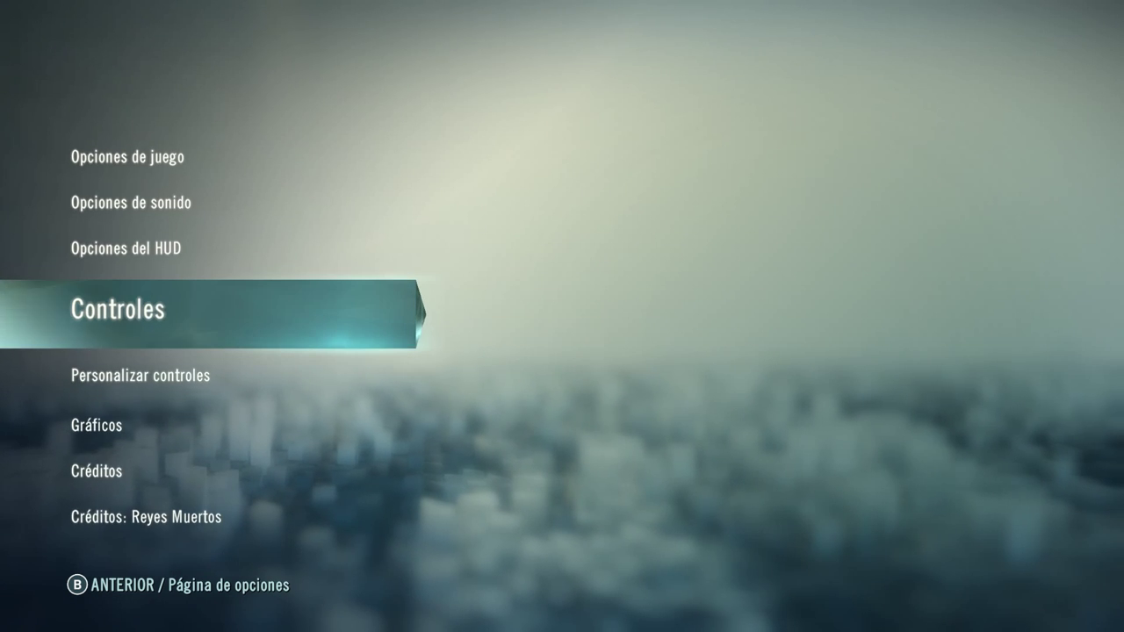
{"action": "key", "text": "Up"}
{"action": "key", "text": "Up"}
{"action": "key", "text": "Return"}
Lower the music volume and the sound effects volume
{"action": "key", "text": "Left"}
{"action": "key", "text": "Left"}
{"action": "key", "text": "Left"}
{"action": "key", "text": "Left"}
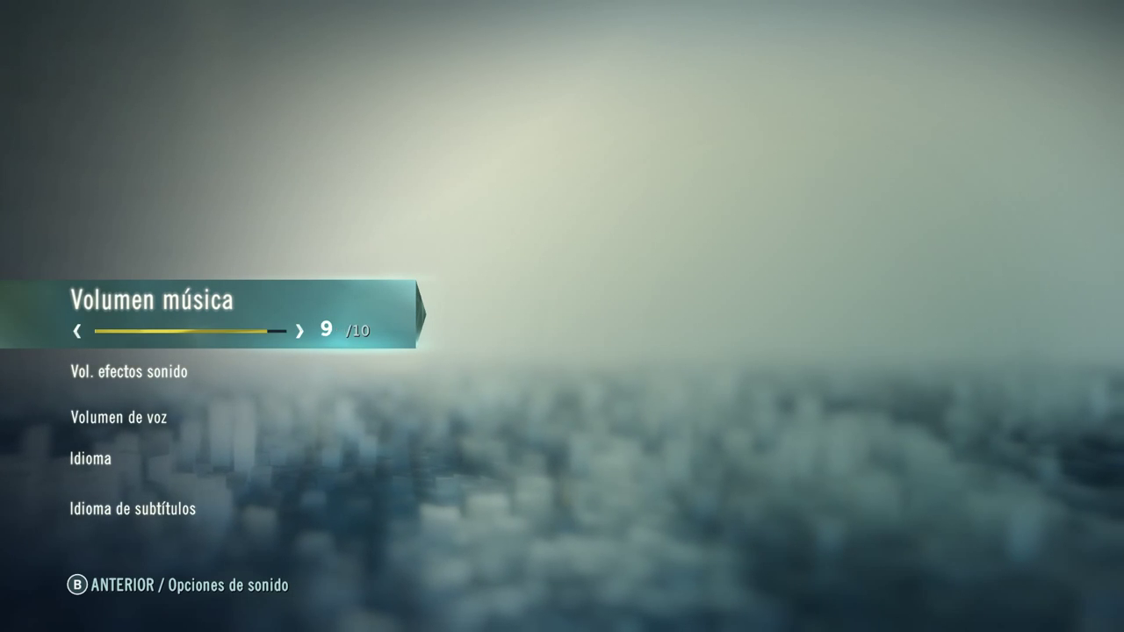
{"action": "key", "text": "Down"}
{"action": "key", "text": "Left"}
{"action": "key", "text": "Left"}
{"action": "key", "text": "Left"}
{"action": "key", "text": "Left"}
{"action": "key", "text": "Left"}
{"action": "key", "text": "Left"}
{"action": "key", "text": "Left"}
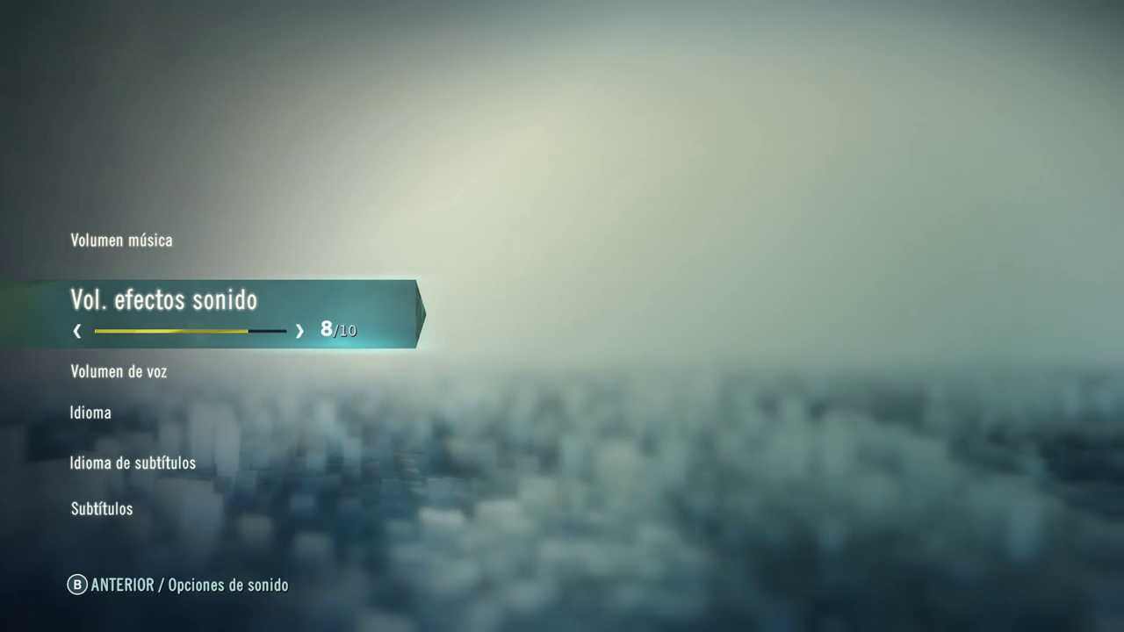
{"action": "key", "text": "Left"}
{"action": "key", "text": "Left"}
Set the music volume to 0
{"action": "key", "text": "Up"}
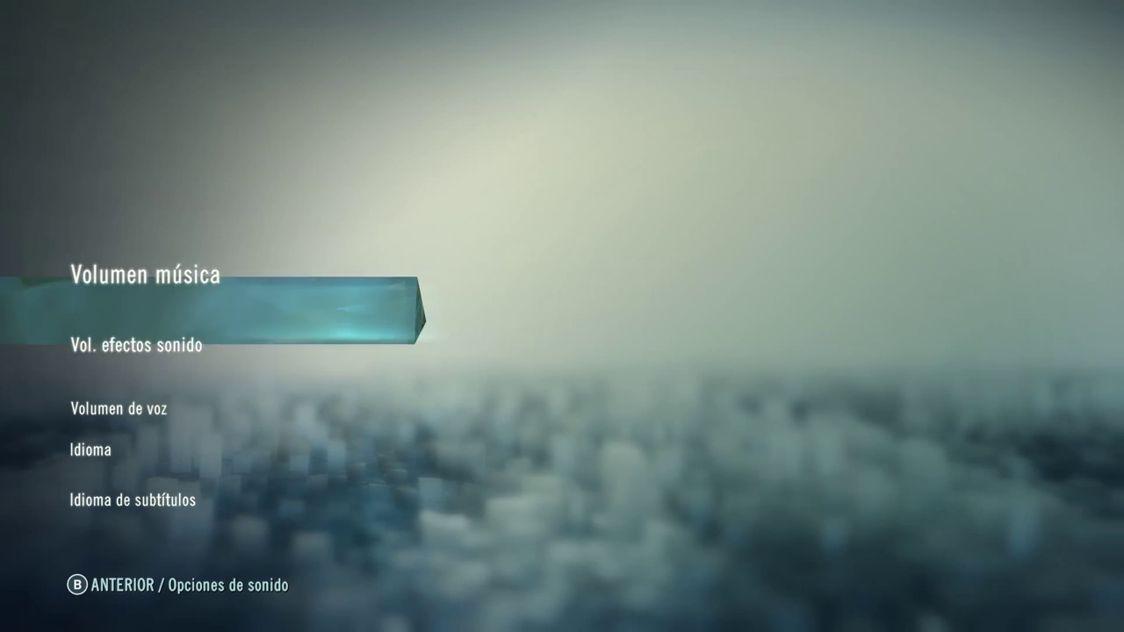
{"action": "key", "text": "Left"}
{"action": "key", "text": "Left"}
{"action": "key", "text": "Left"}
{"action": "key", "text": "Left"}
{"action": "key", "text": "Left"}
{"action": "key", "text": "Left"}
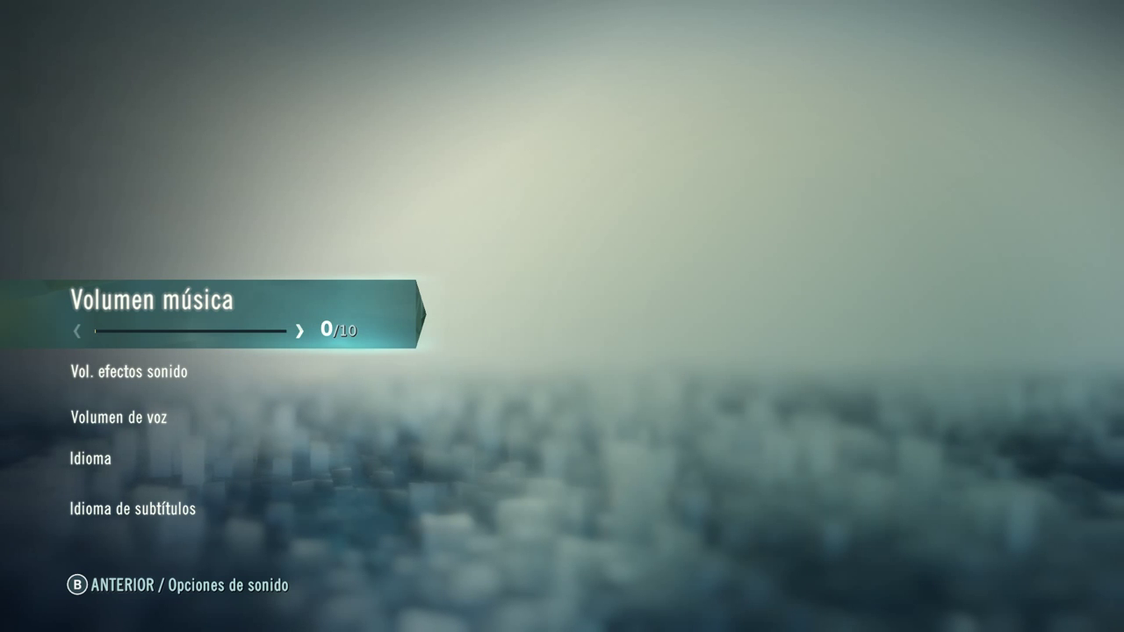
Set the voice volume, Volumen de voz, to 2
{"action": "key", "text": "Down"}
{"action": "key", "text": "Down"}
{"action": "key", "text": "Left"}
{"action": "key", "text": "Left"}
{"action": "key", "text": "Left"}
{"action": "key", "text": "Left"}
{"action": "key", "text": "Left"}
{"action": "key", "text": "Left"}
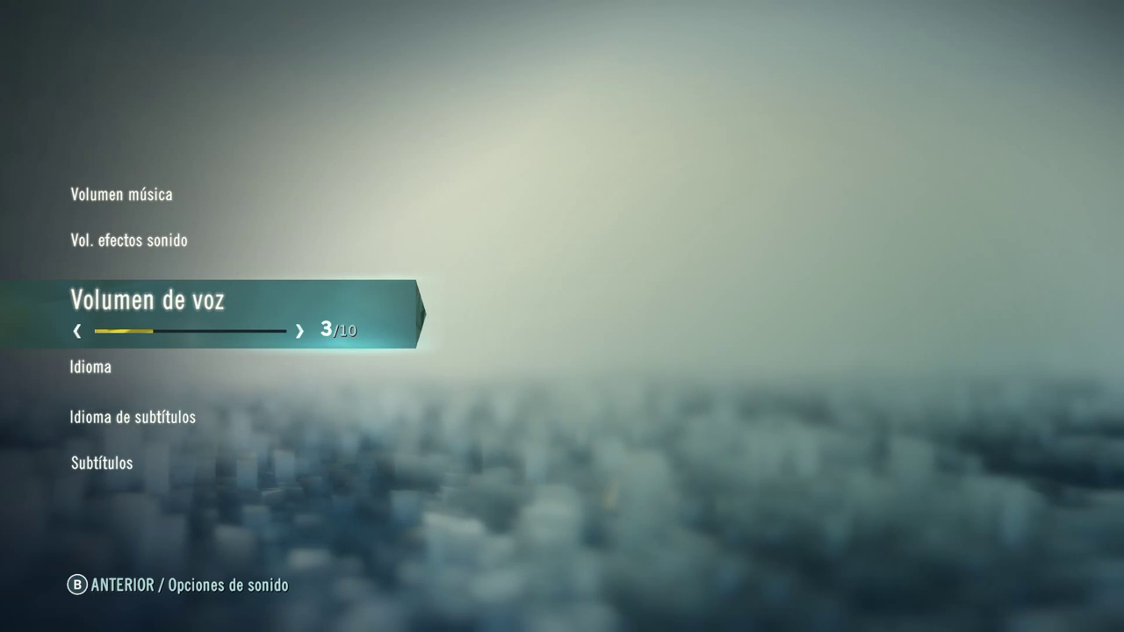
{"action": "key", "text": "Left"}
Set the music volume to 2 and raise the sound effects volume slightly
{"action": "key", "text": "Up"}
{"action": "key", "text": "Up"}
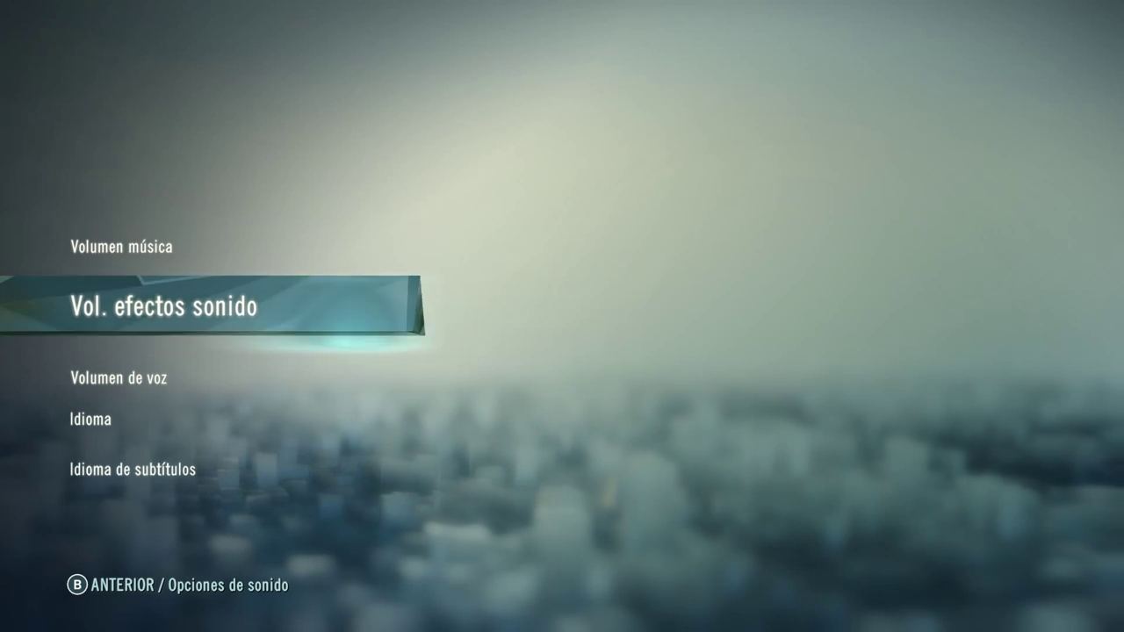
{"action": "key", "text": "Right"}
{"action": "key", "text": "Right"}
{"action": "key", "text": "Right"}
{"action": "key", "text": "Left"}
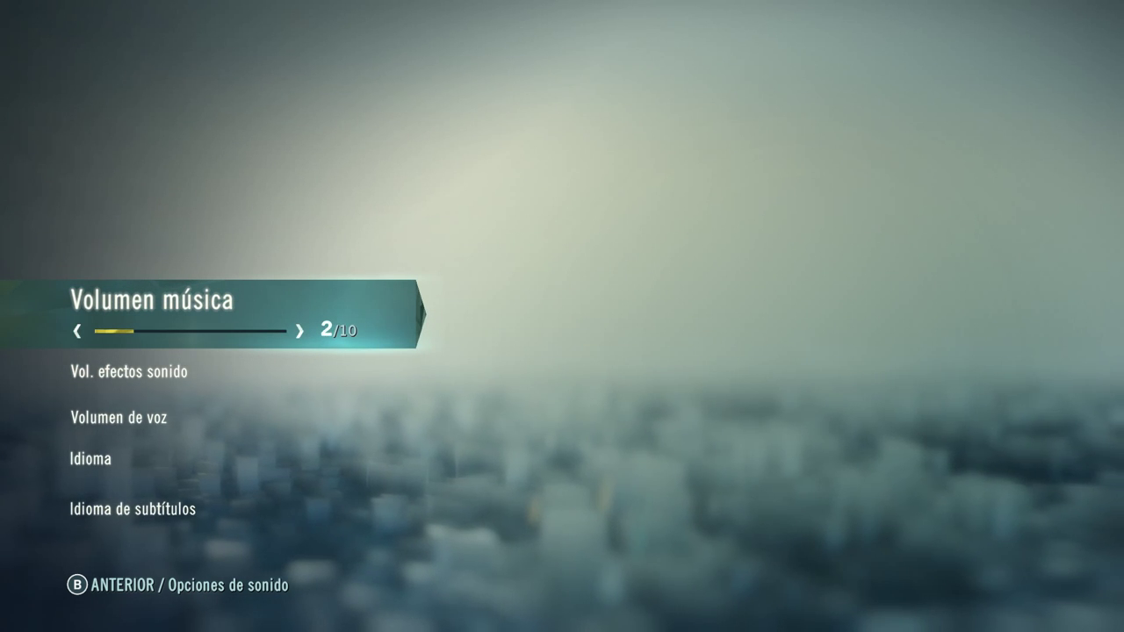
{"action": "key", "text": "Down"}
{"action": "key", "text": "Right"}
Review the voice volume, language and subtitle settings, and return to the options page
{"action": "key", "text": "Down"}
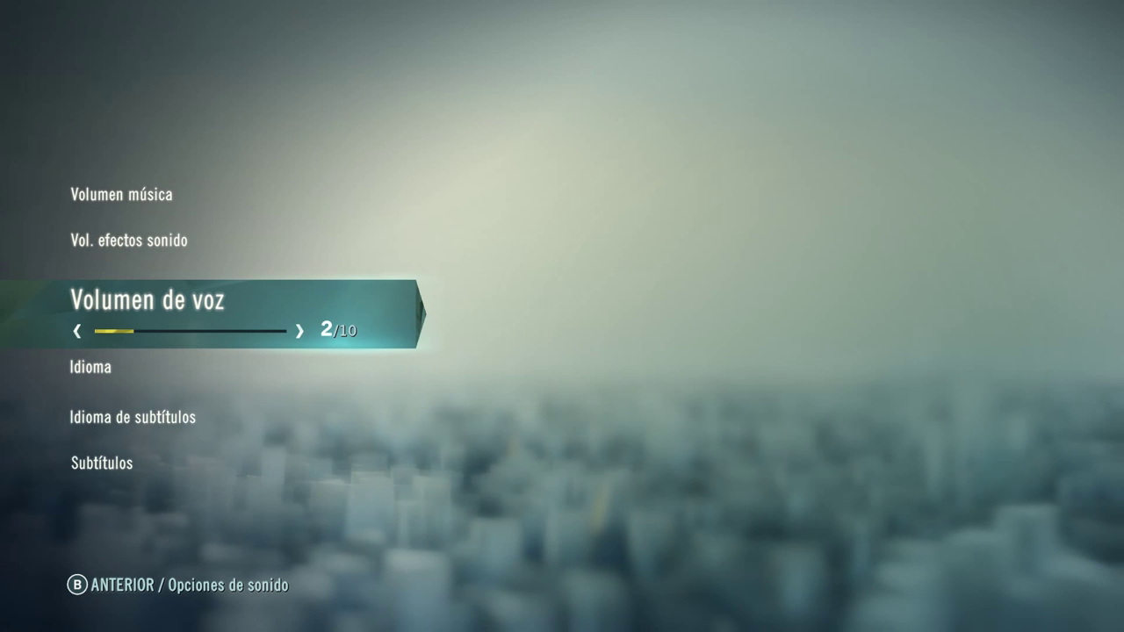
{"action": "key", "text": "Down"}
{"action": "key", "text": "Down"}
{"action": "key", "text": "Down"}
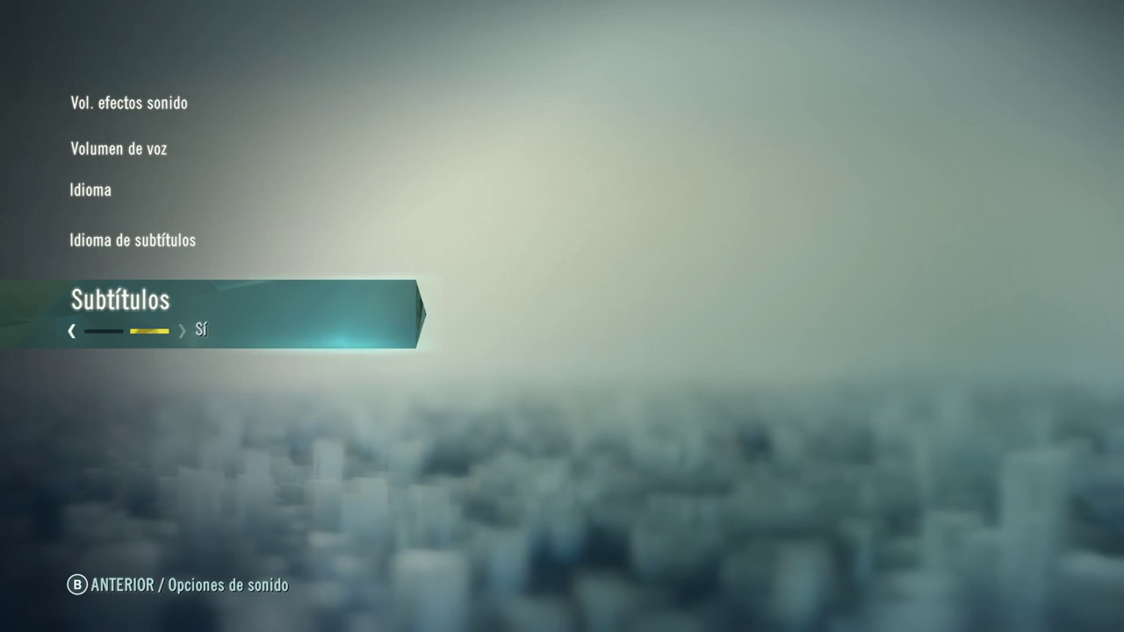
{"action": "key", "text": "Up"}
{"action": "key", "text": "Up"}
{"action": "key", "text": "Up"}
{"action": "key", "text": "Up"}
{"action": "key", "text": "Up"}
{"action": "key", "text": "Escape"}
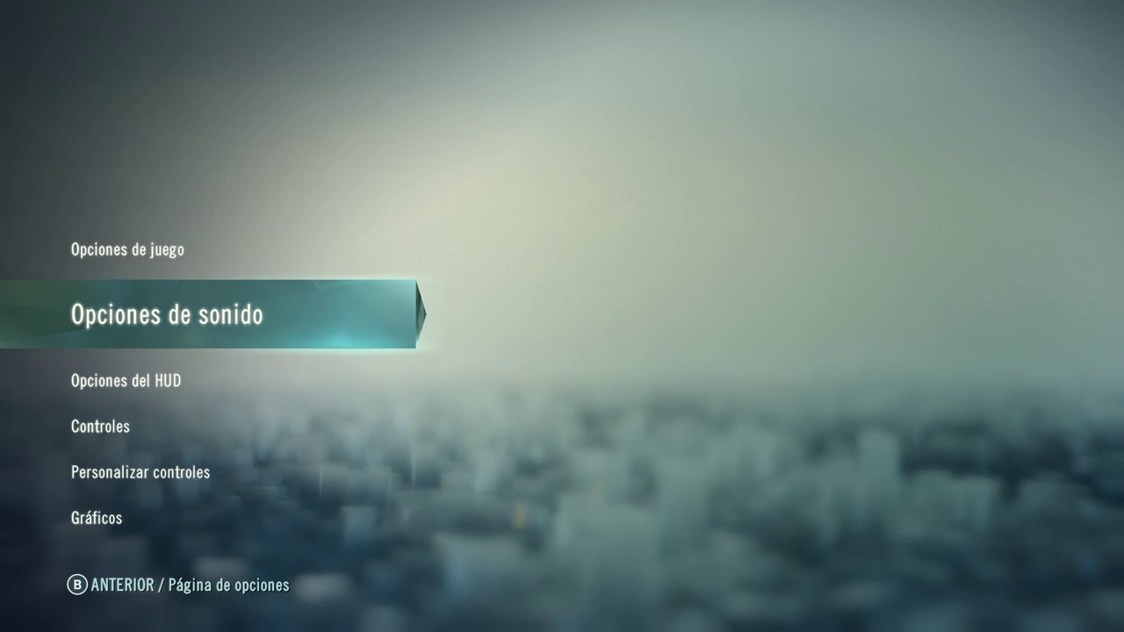
Reopen the sound options, look through the volume, language and subtitle entries once more, and leave them
{"action": "key", "text": "Return"}
{"action": "key", "text": "Down"}
{"action": "key", "text": "Down"}
{"action": "key", "text": "Down"}
{"action": "key", "text": "Down"}
{"action": "key", "text": "Down"}
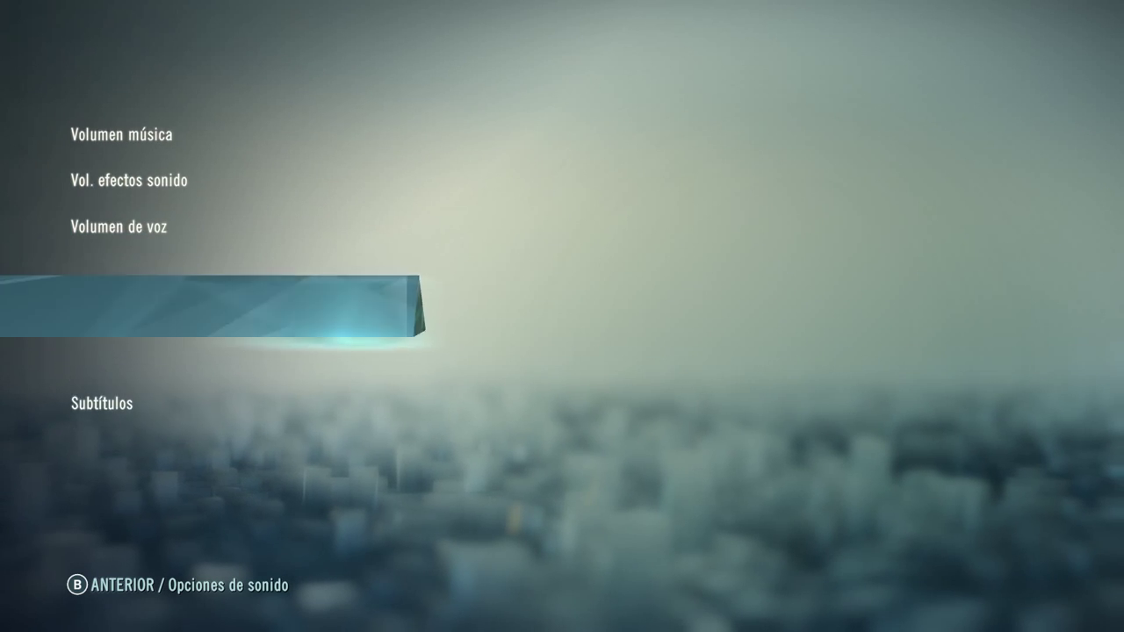
{"action": "key", "text": "Up"}
{"action": "key", "text": "Escape"}
{"action": "key", "text": "Up"}
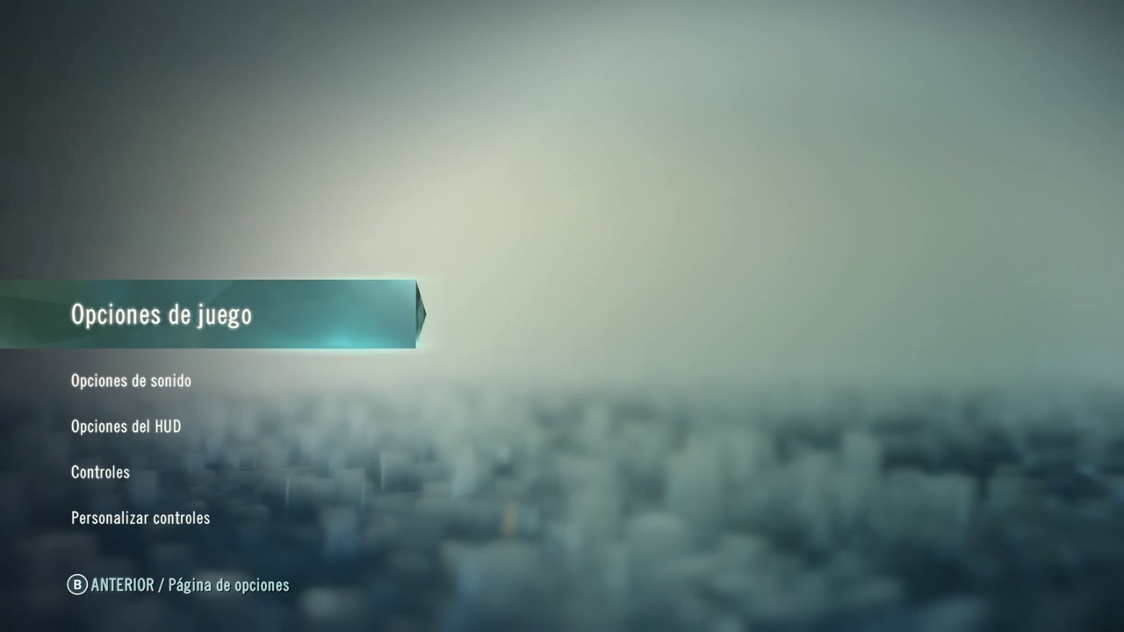
Leave the options page and open the first entry of the main menu
{"action": "key", "text": "Escape"}
{"action": "key", "text": "Up"}
{"action": "key", "text": "Up"}
{"action": "key", "text": "Up"}
{"action": "key", "text": "Return"}
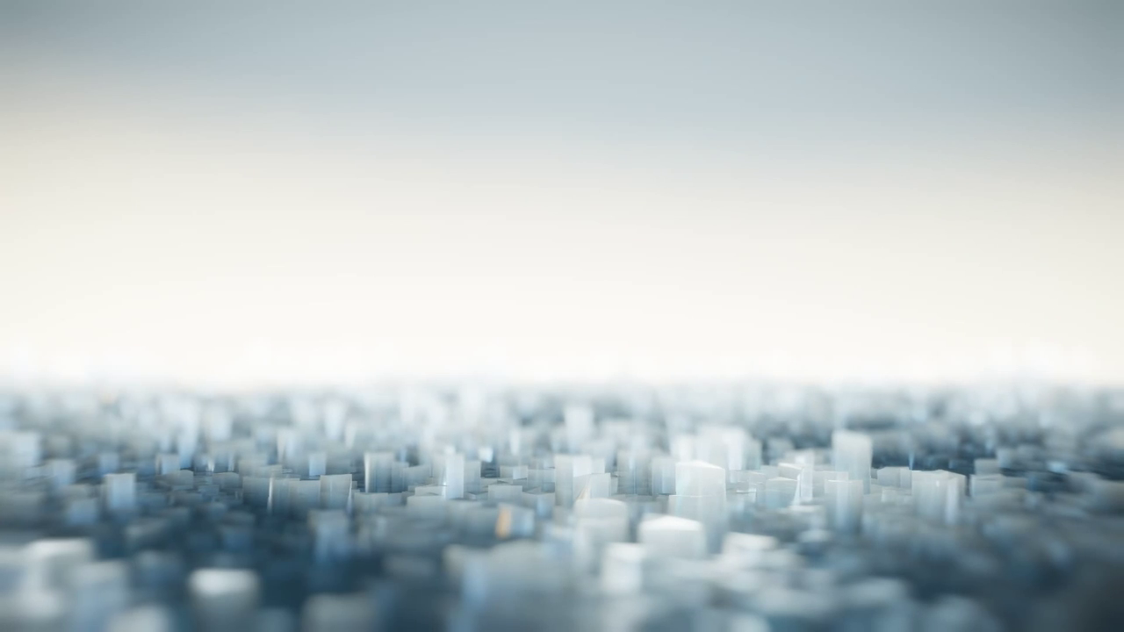